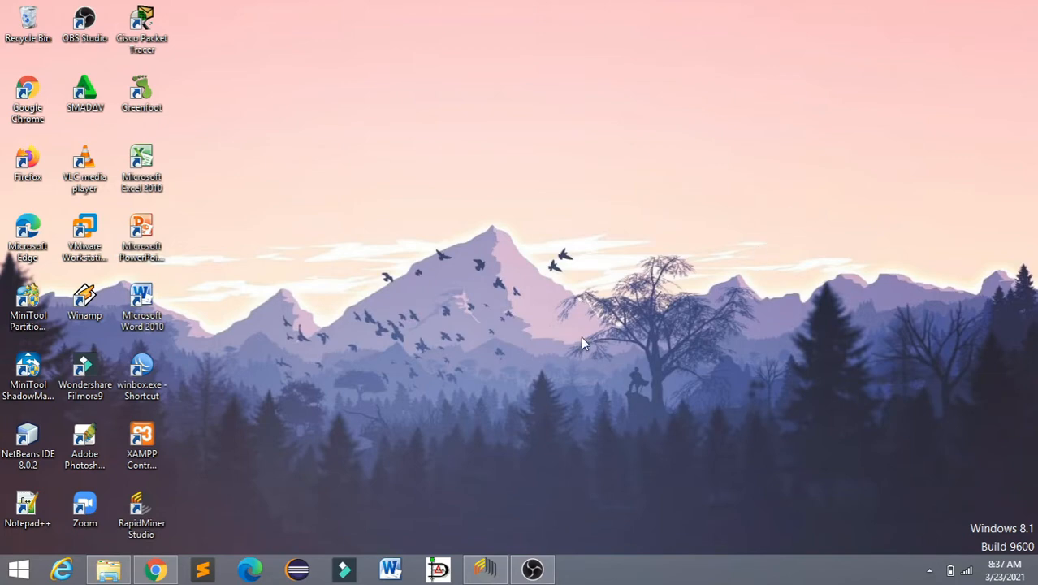
Step: Switch to Chrome, search the web for rapidminer in a new tab and open the RapidMiner website
left_click(483, 566)
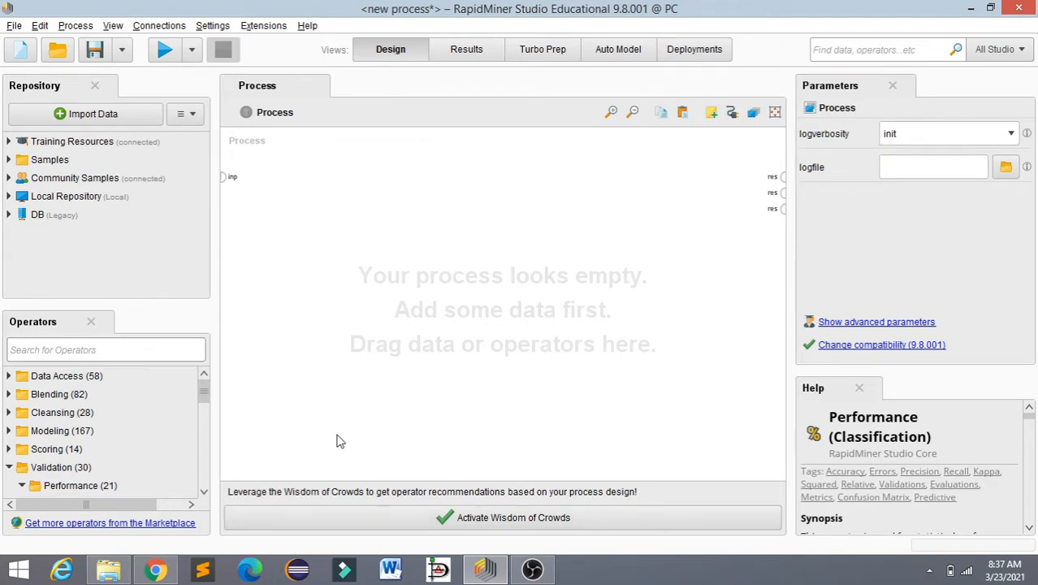
left_click(154, 570)
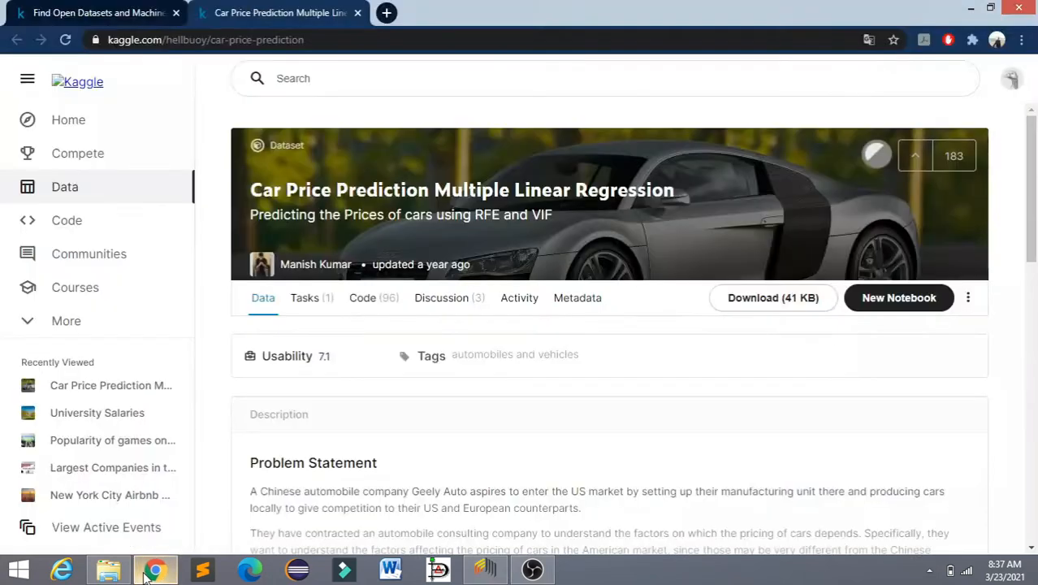
left_click(387, 12)
type("r")
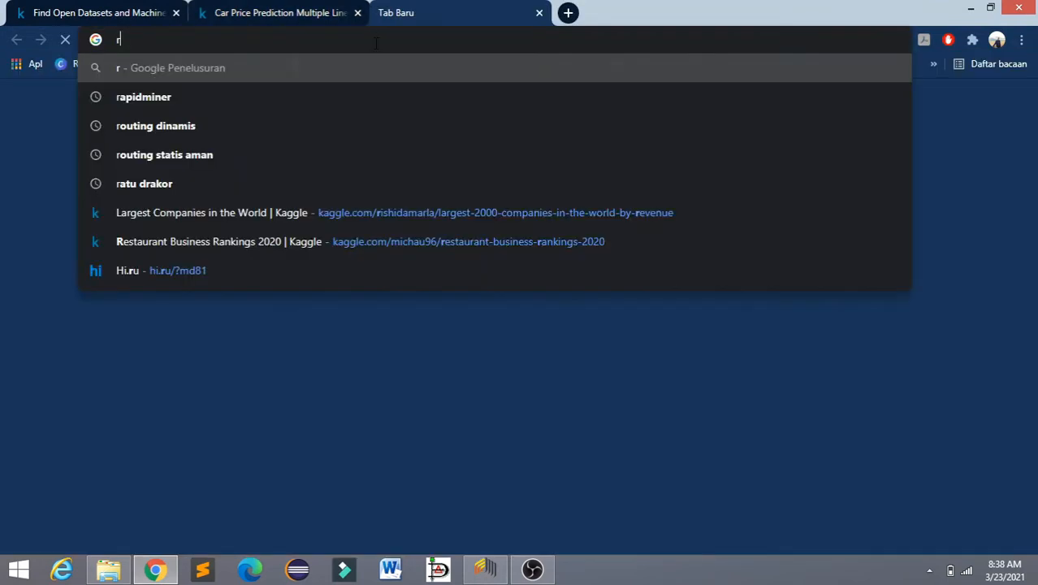
type("ap")
left_click(333, 94)
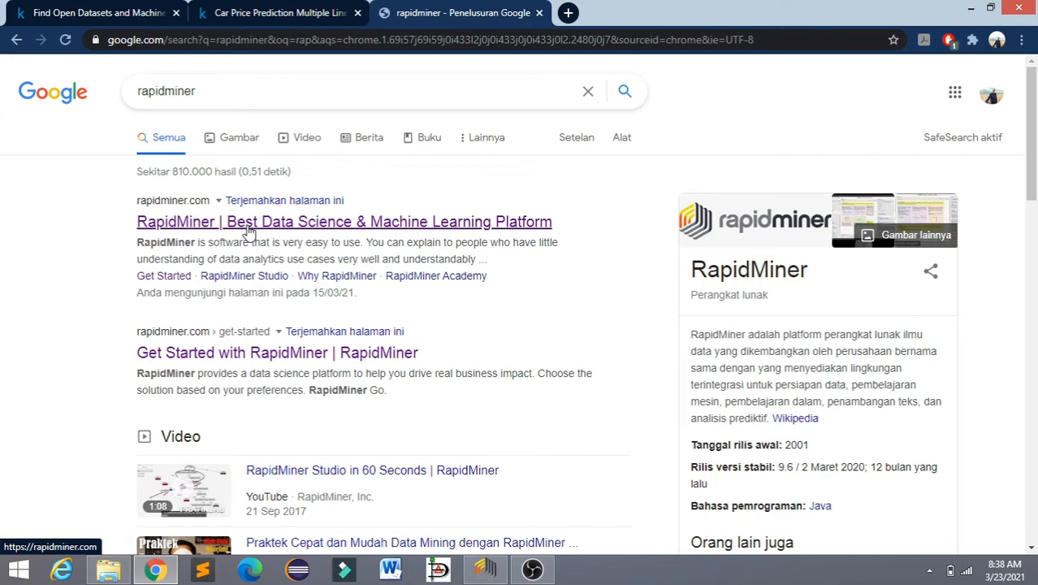
left_click(250, 230)
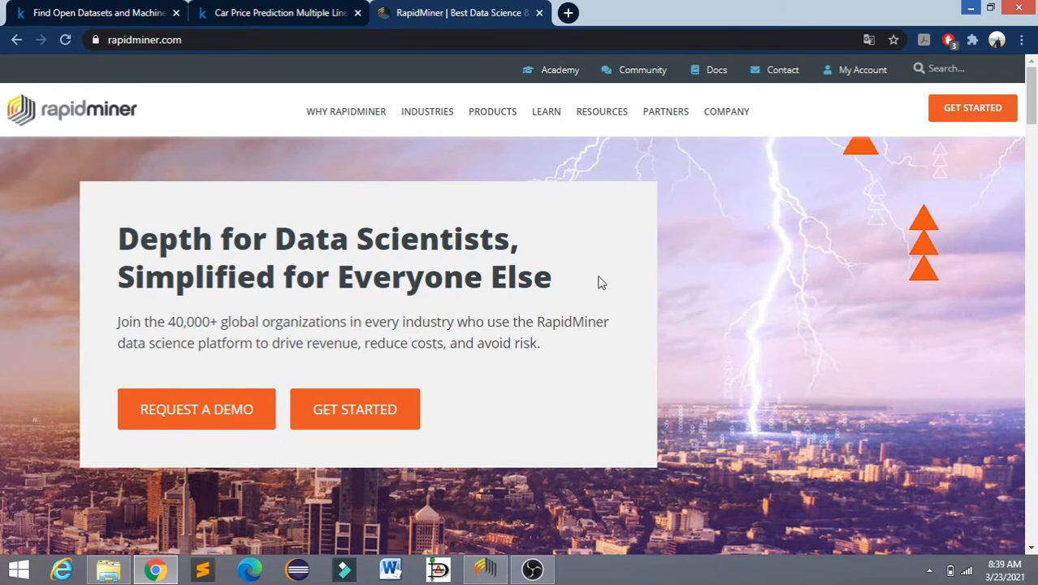
Step: Open the site's Get Started page, choose the RapidMiner Studio download and return to RapidMiner Studio
left_click(979, 116)
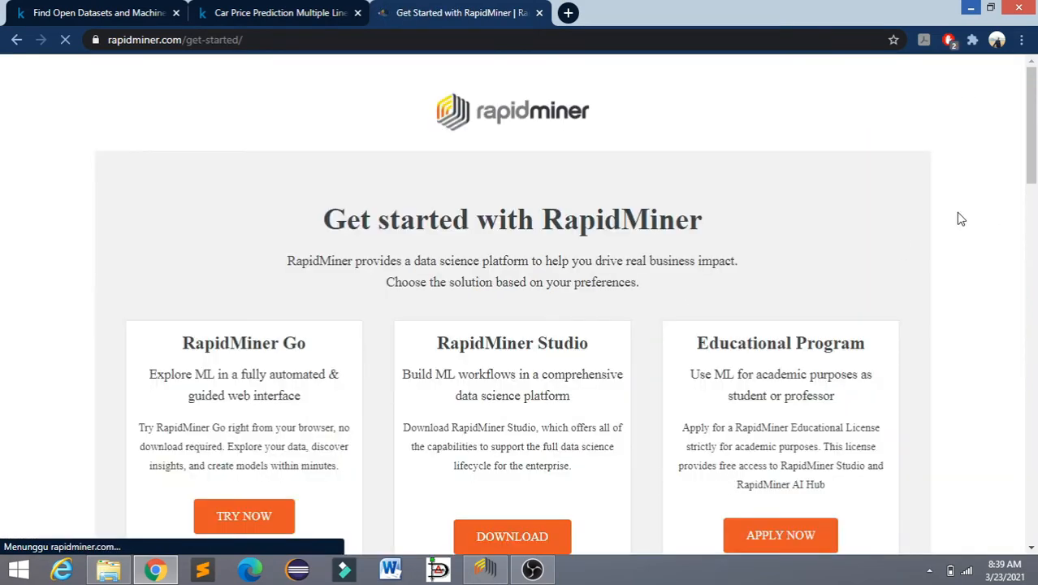
scroll(1034, 139, "down", 3)
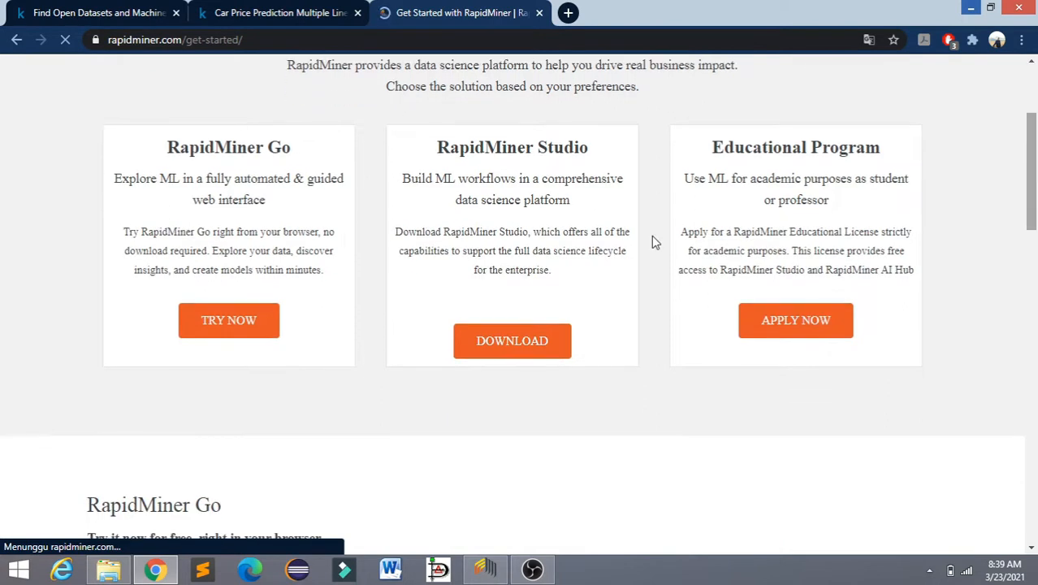
left_click(506, 348)
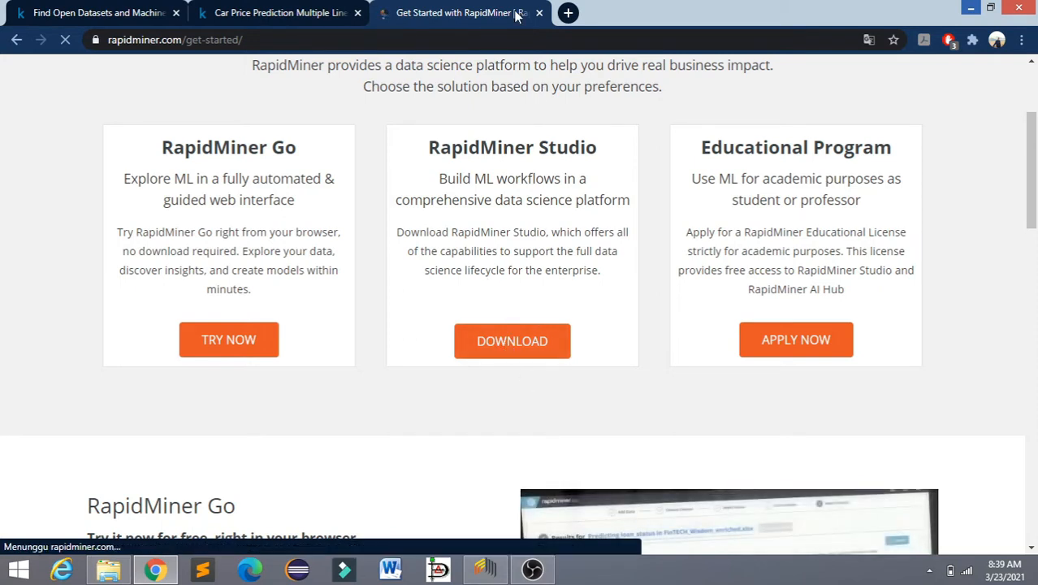
left_click(971, 7)
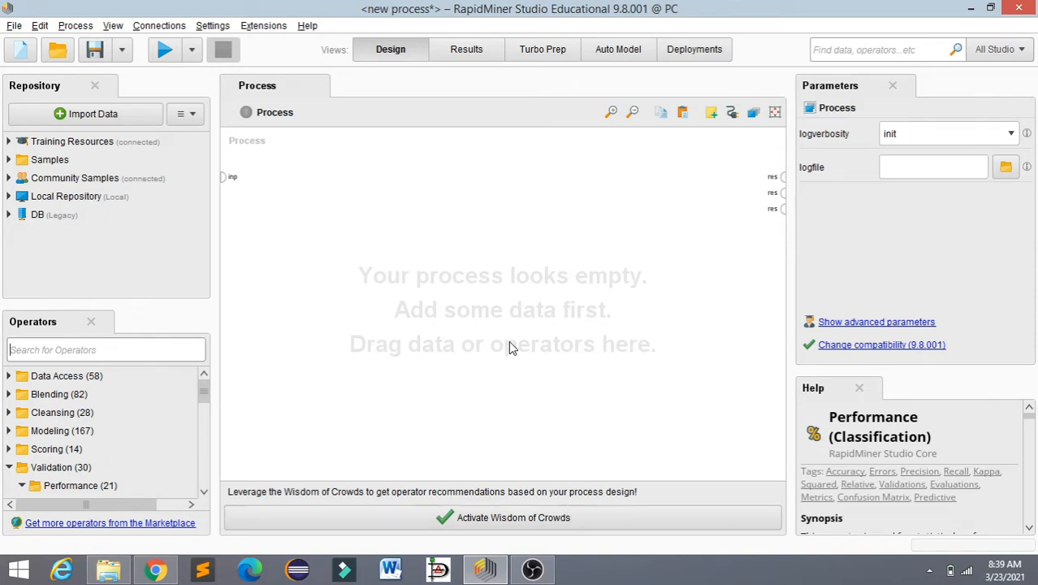
Step: Switch to Chrome and view Kaggle's Datasets list and the Car Price Prediction Multiple Linear Regression dataset page
left_click(155, 569)
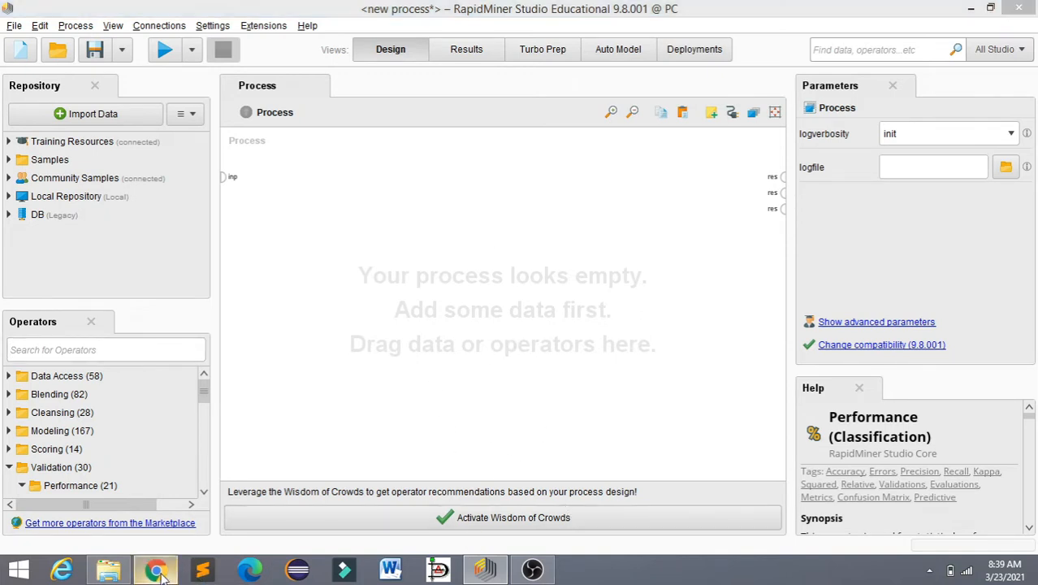
left_click(134, 11)
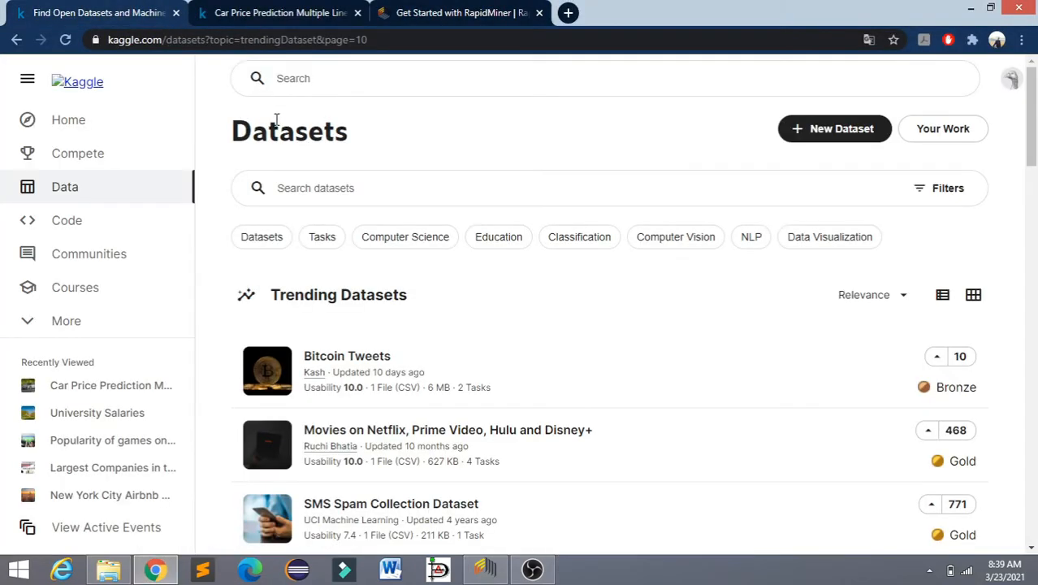
left_click(301, 12)
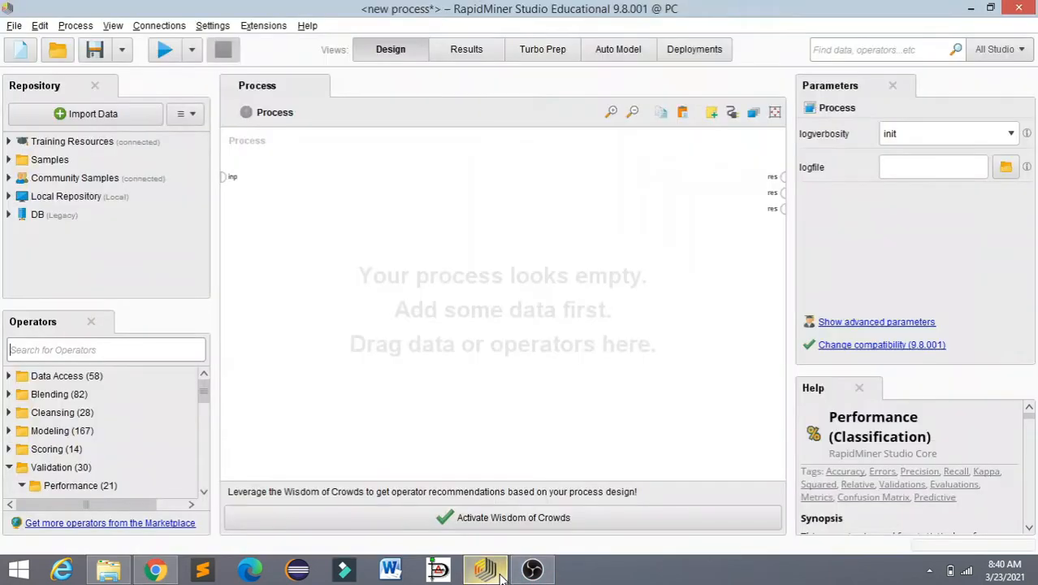
left_click(485, 570)
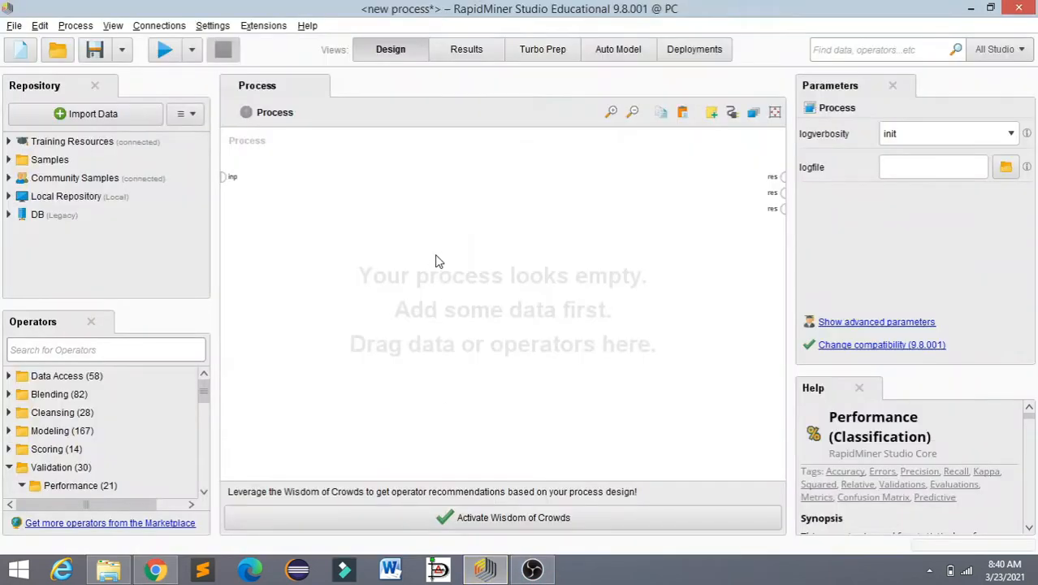
left_click(186, 354)
left_click(158, 570)
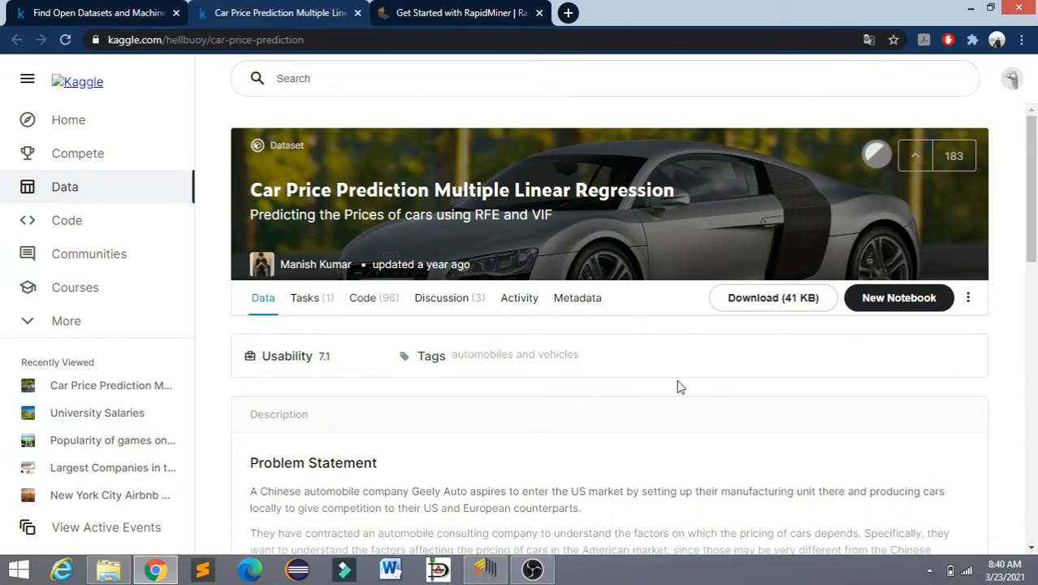
Step: Switch to RapidMiner Studio, search the operators for "read" and add a Read CSV operator to the empty process
left_click(504, 573)
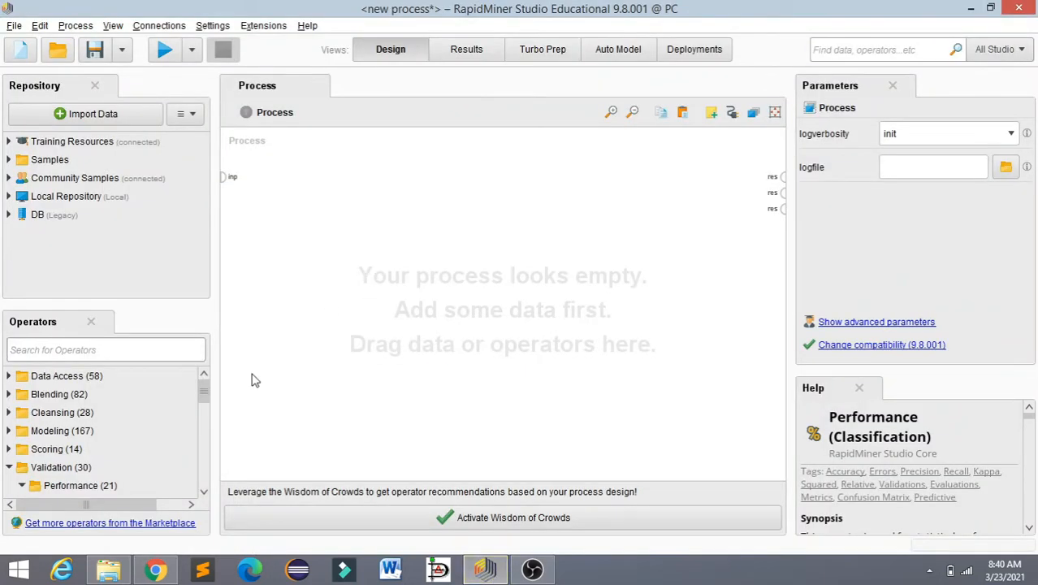
left_click(151, 349)
left_click(153, 349)
type("re")
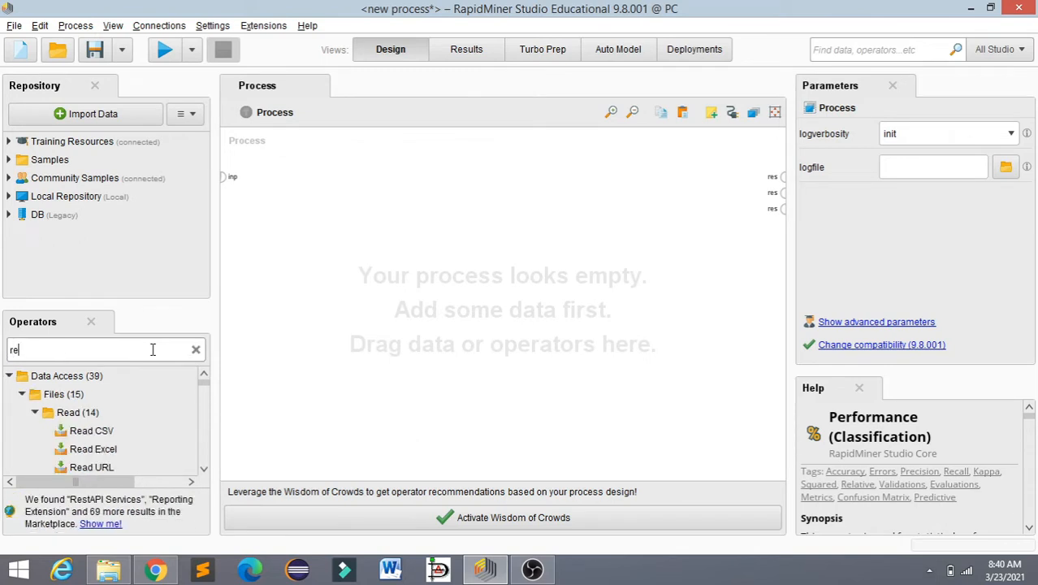
type("ad")
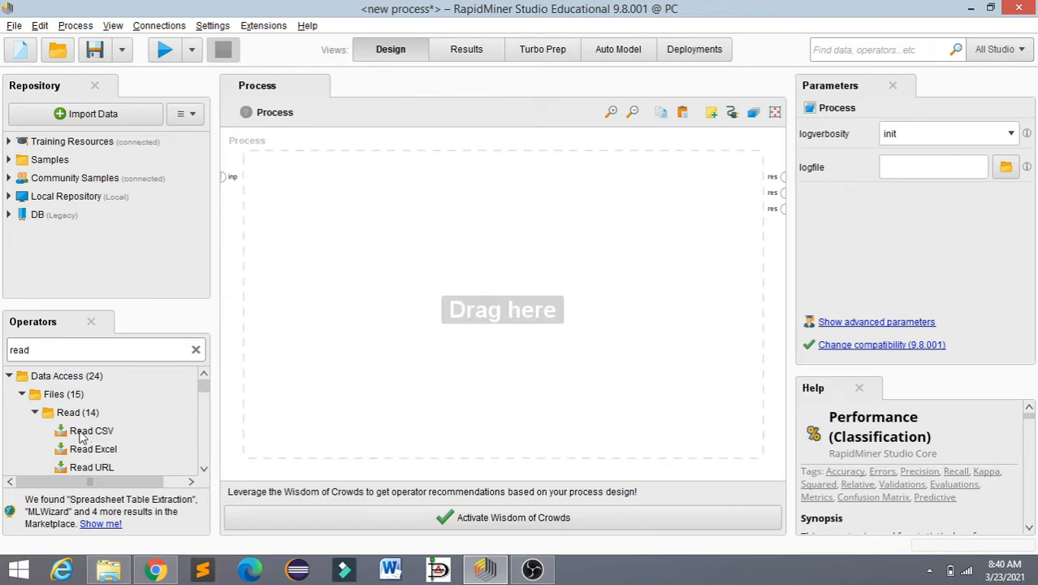
left_click_drag(81, 436, 293, 185)
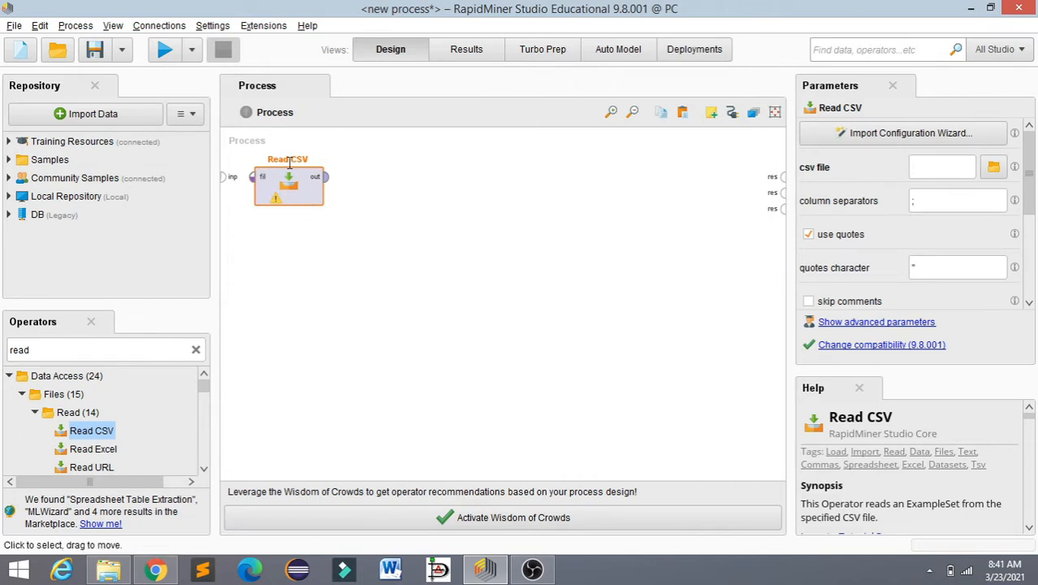
Step: Start the import wizard of the Read CSV operator and choose CarPrice_Assignment.csv from the archive (3) folder
double_click(289, 192)
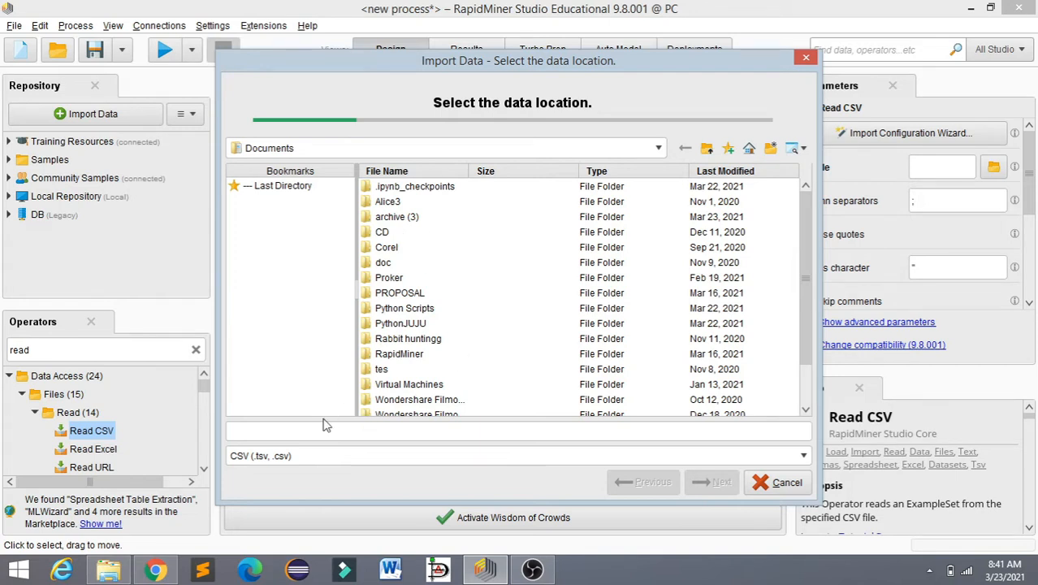
double_click(396, 218)
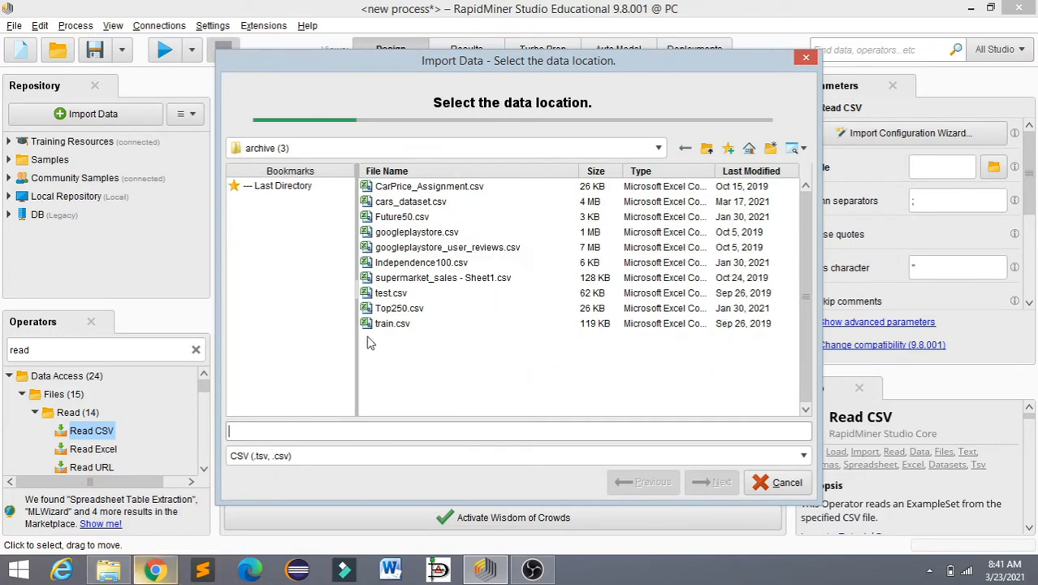
left_click(155, 570)
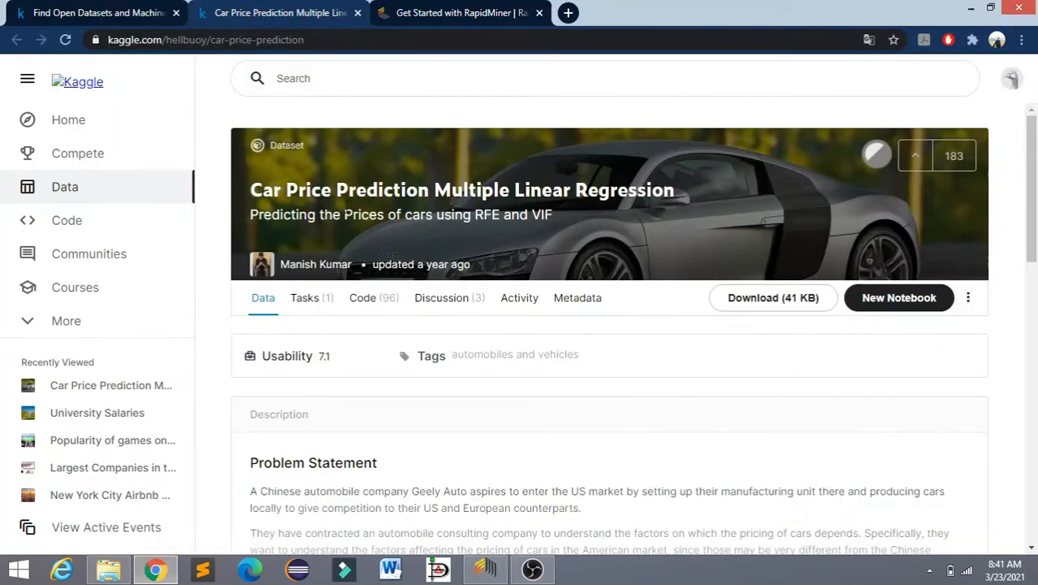
left_click(486, 570)
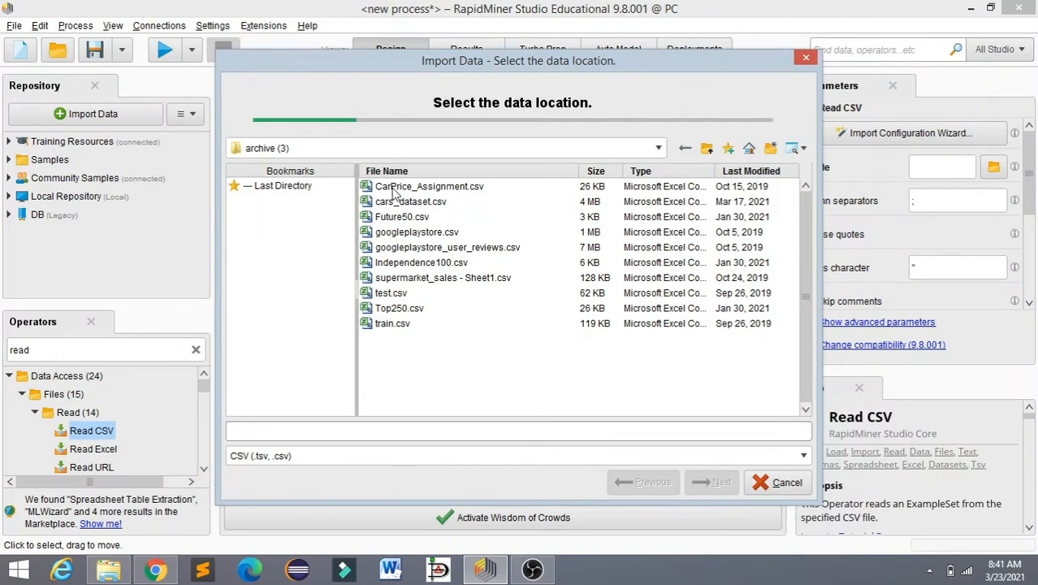
left_click(471, 190)
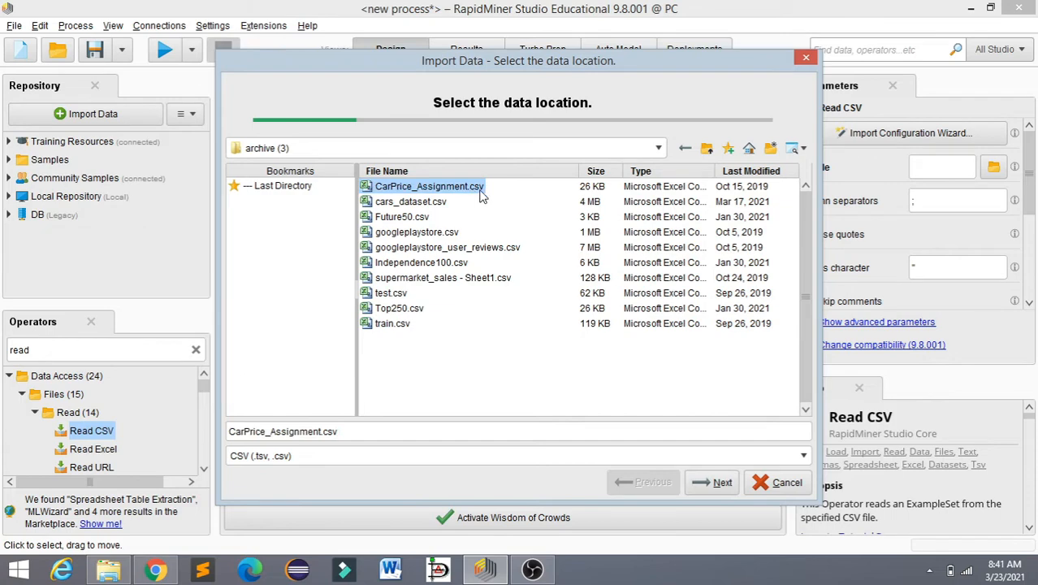
left_click(712, 482)
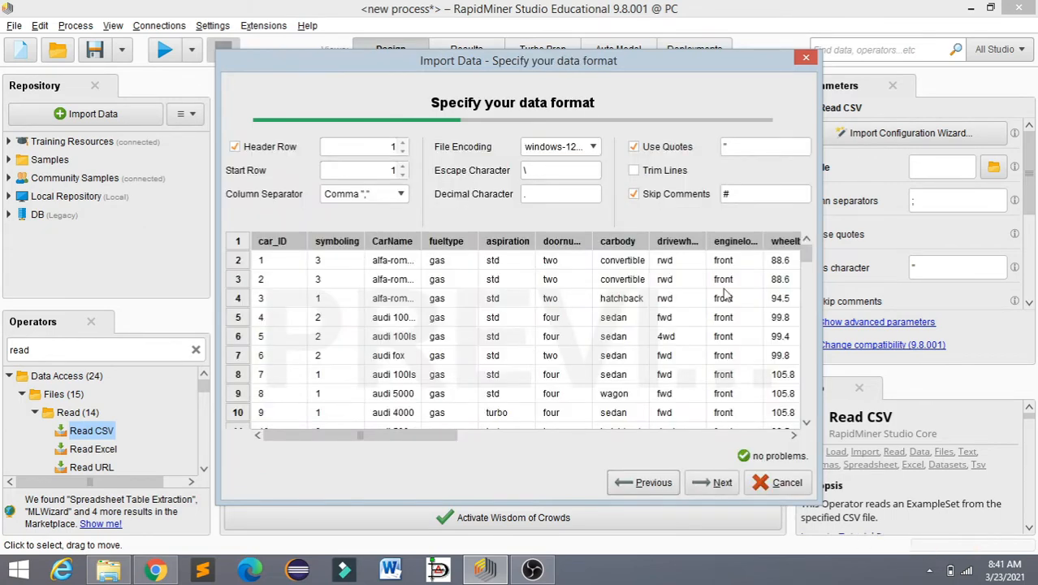
Step: Look through the previewed rows of the car data and accept the proposed data format
left_click_drag(808, 259, 814, 423)
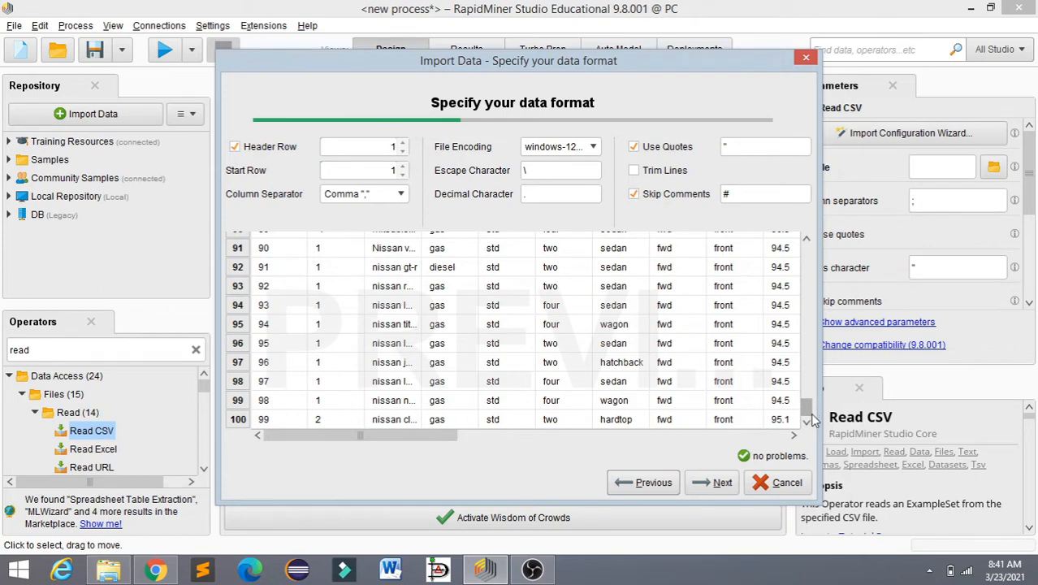
left_click_drag(813, 417, 802, 256)
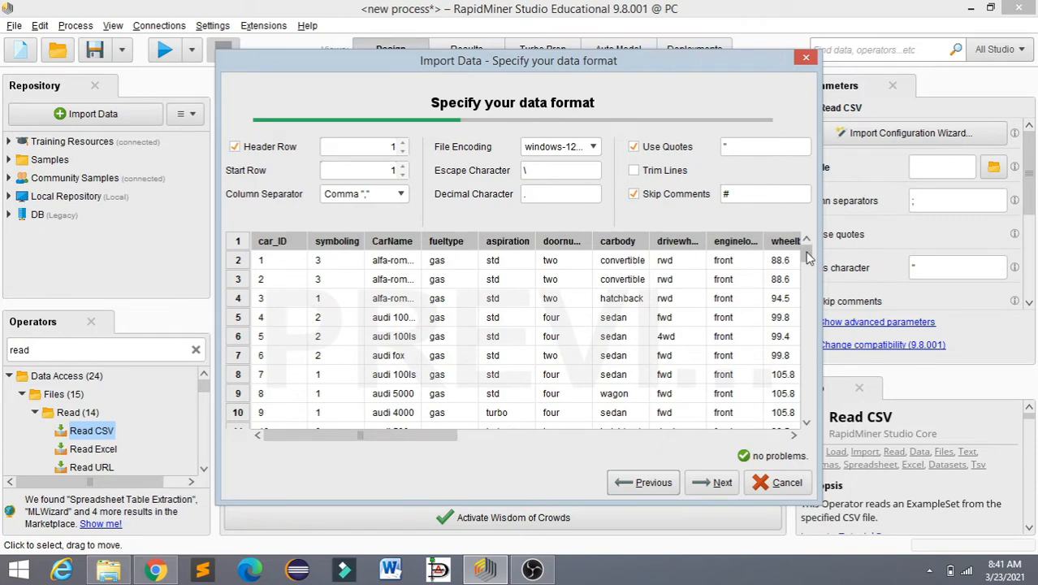
mouse_move(806, 253)
left_mouse_down()
mouse_move(808, 415)
mouse_move(807, 251)
left_mouse_up()
left_click(713, 484)
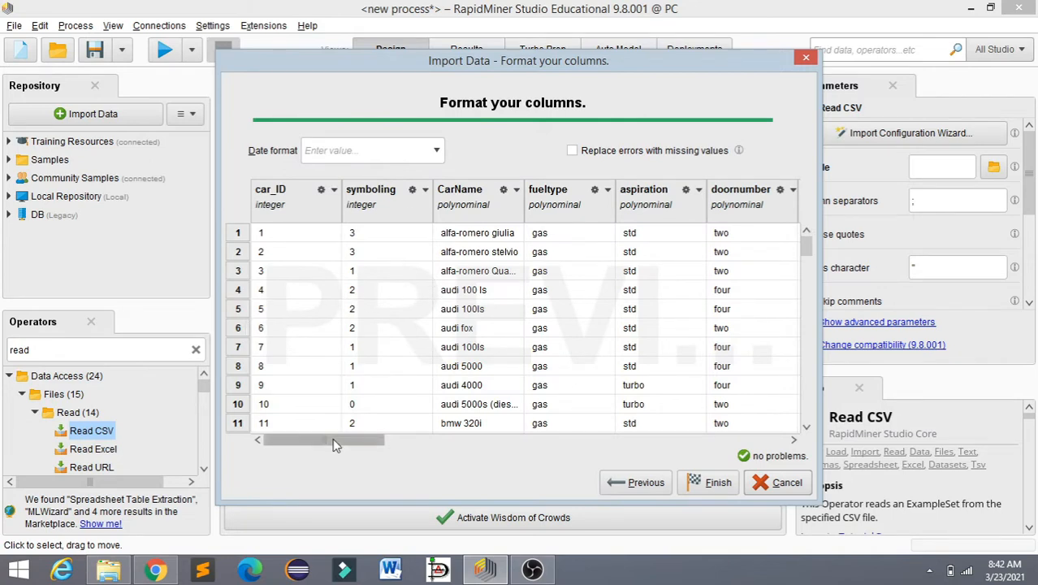
Step: Change the role of the carbody column to label and finish importing the car data
mouse_move(332, 438)
left_mouse_down()
mouse_move(702, 426)
mouse_move(772, 437)
mouse_move(547, 422)
mouse_move(312, 440)
left_mouse_up()
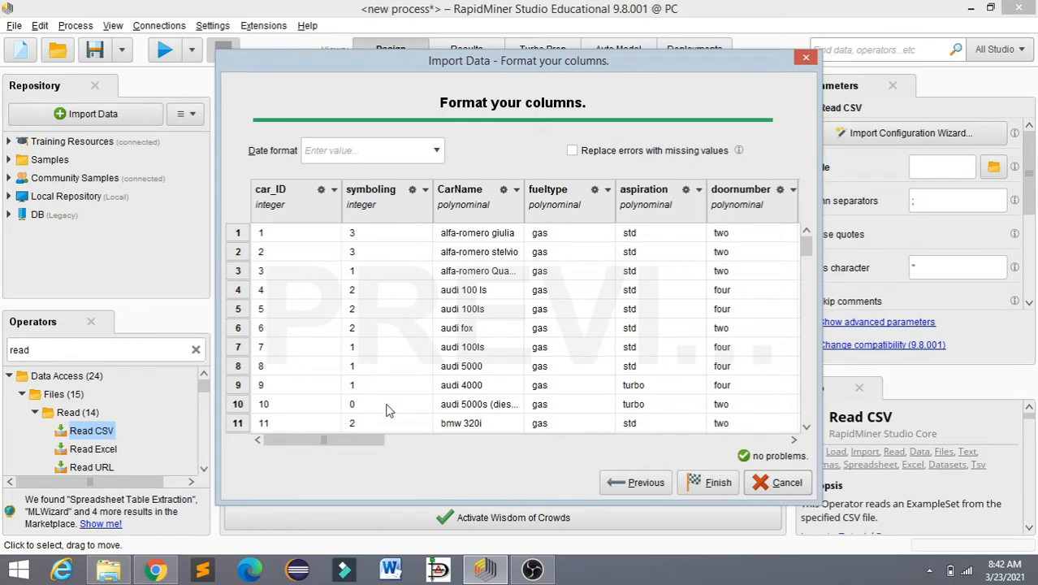
left_click_drag(350, 440, 438, 447)
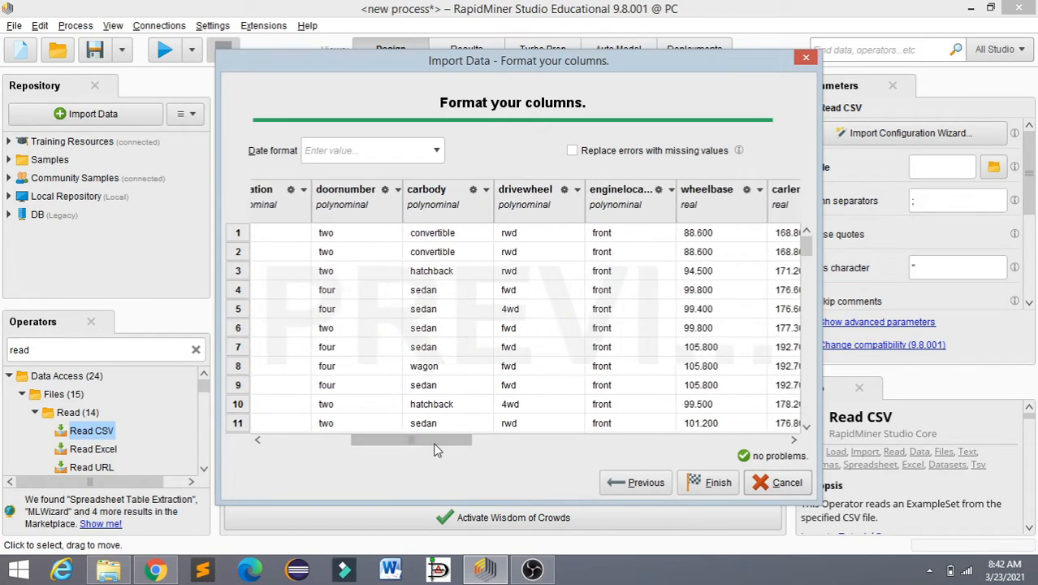
left_click(485, 190)
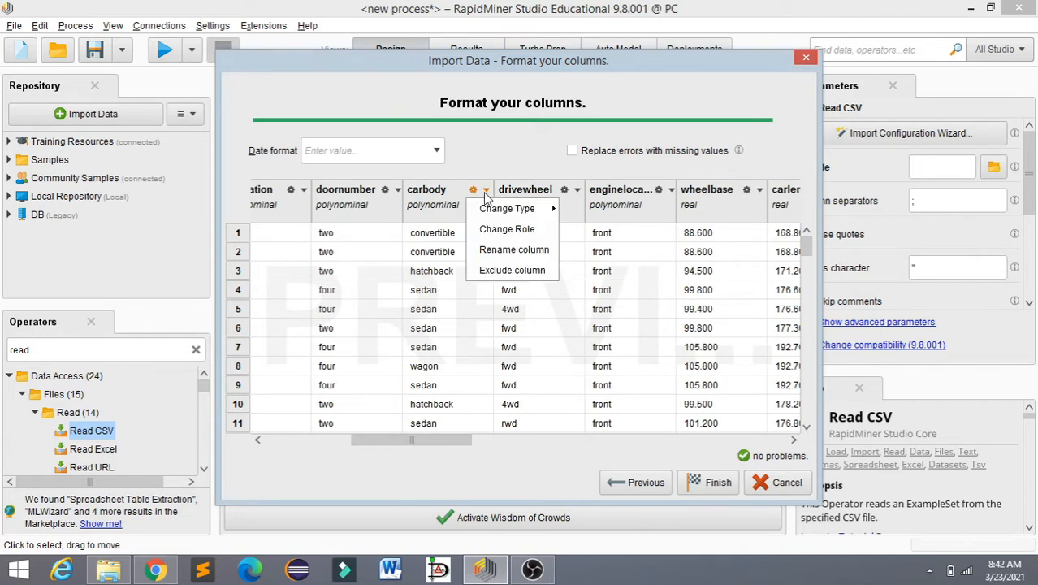
mouse_move(486, 209)
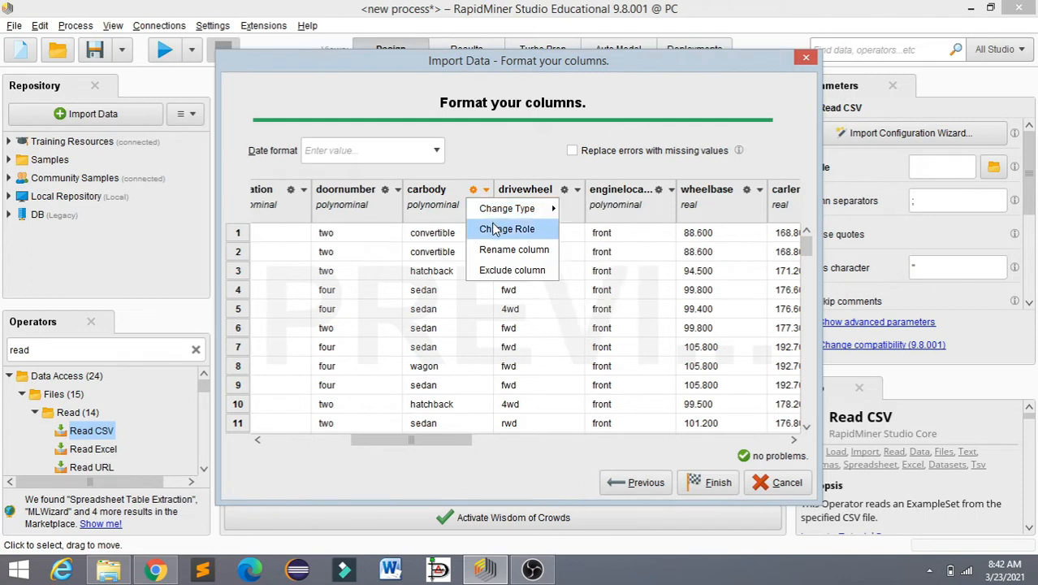
left_click(496, 229)
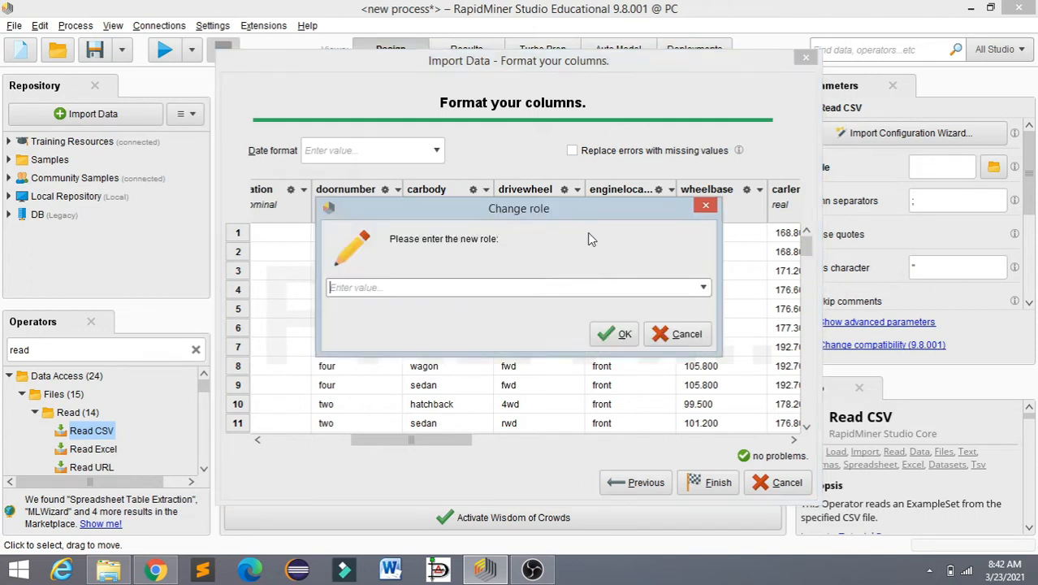
left_click(702, 287)
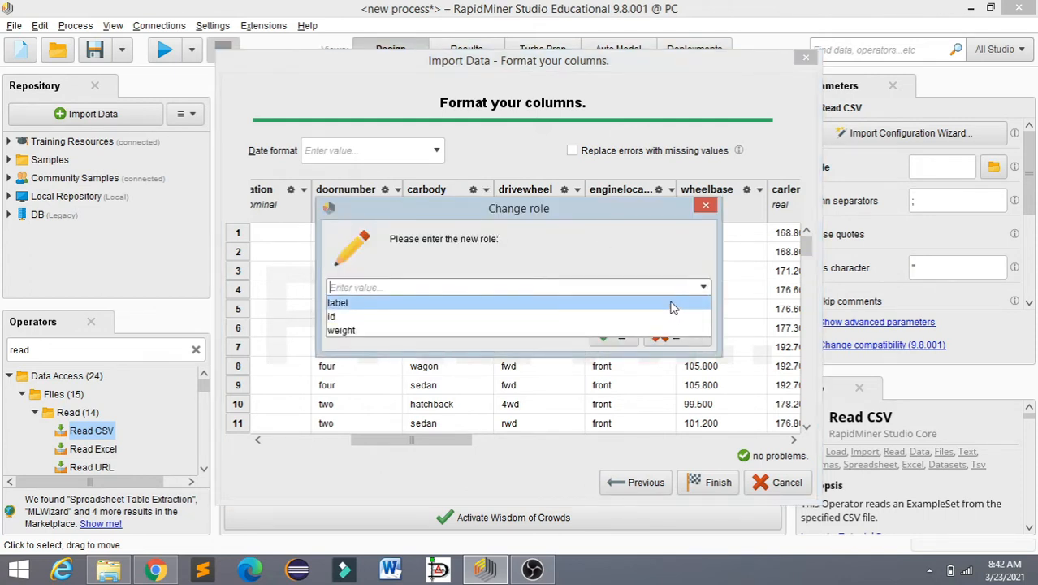
left_click(672, 307)
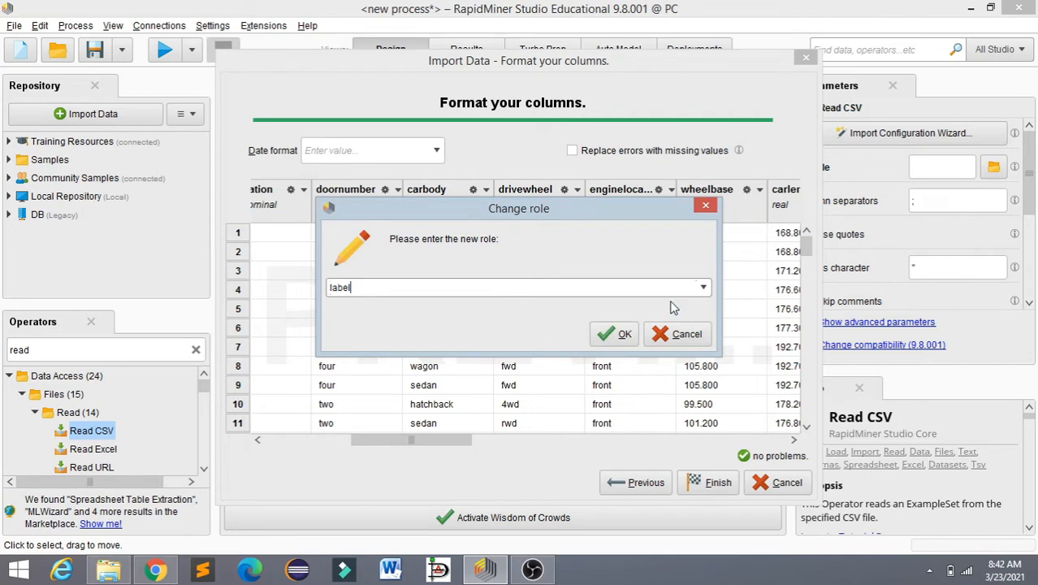
left_click(610, 337)
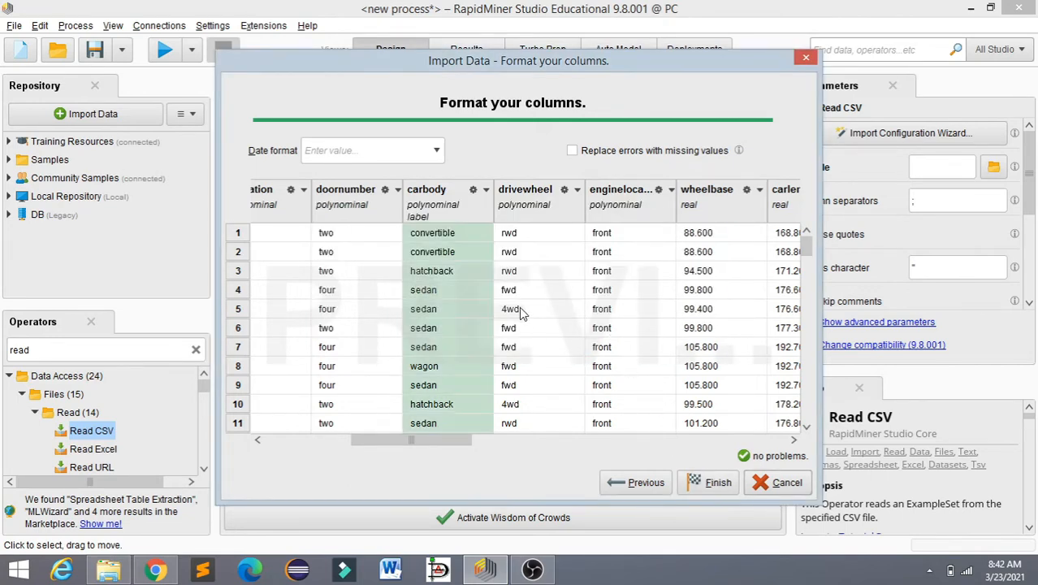
left_click(696, 486)
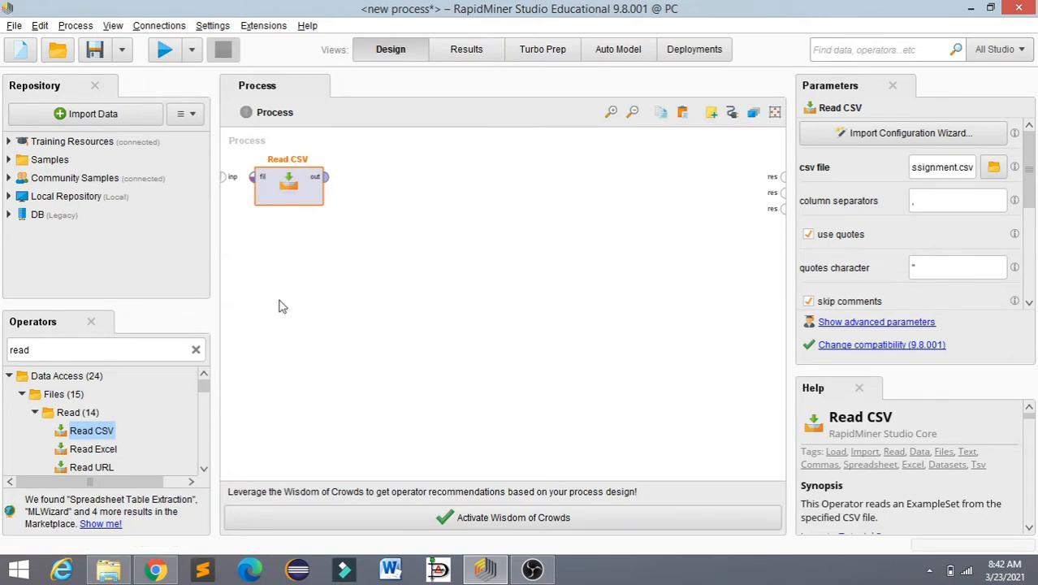
Step: Search the operators for "split" and add a Split Data operator diagonally below Read CSV in the process
left_click(196, 350)
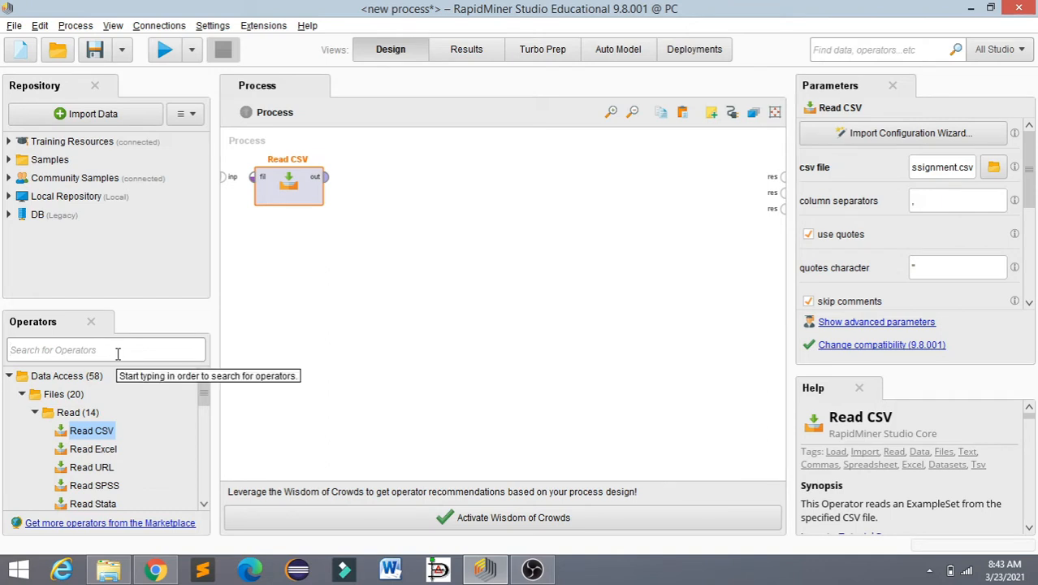
type("split")
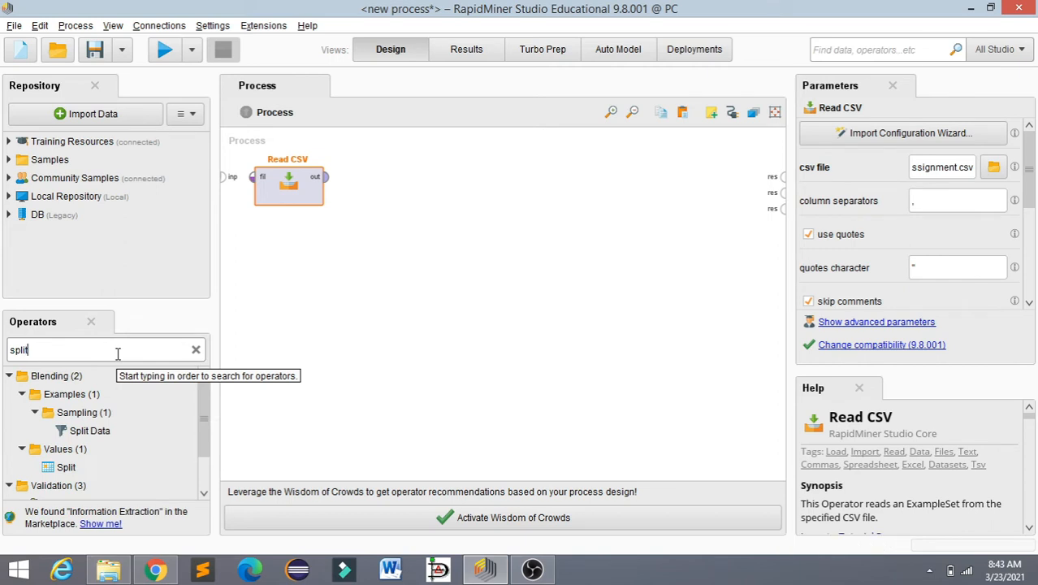
left_click_drag(91, 431, 357, 259)
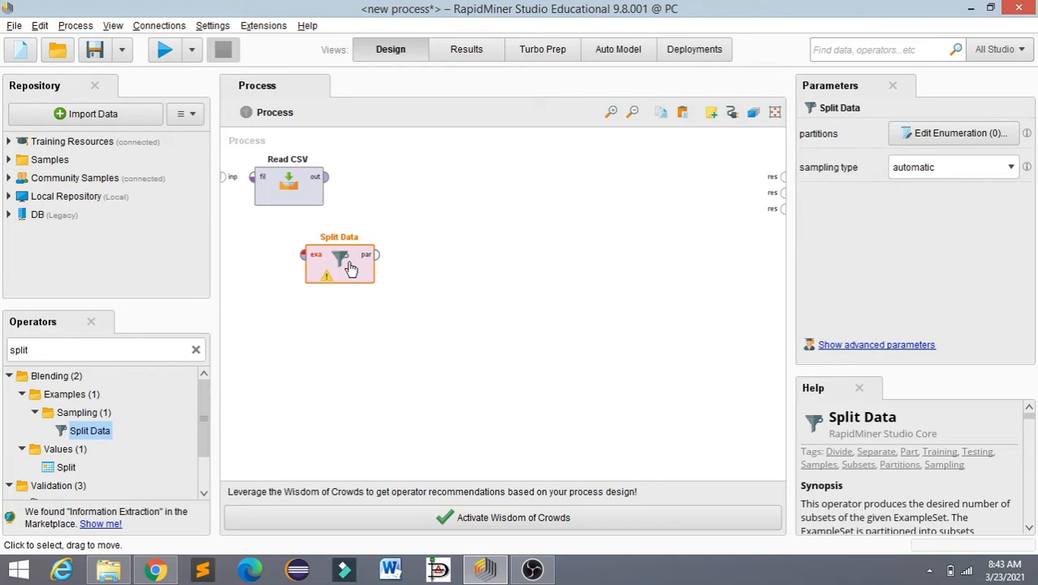
left_click_drag(345, 268, 385, 268)
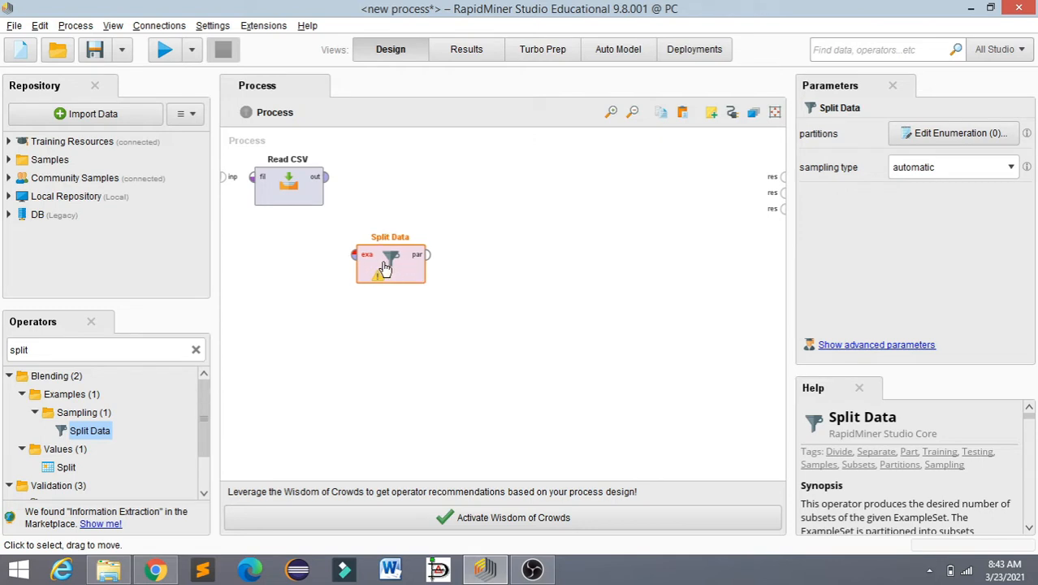
Step: Connect the out port of Read CSV to the exa port of Split Data
left_click(328, 178)
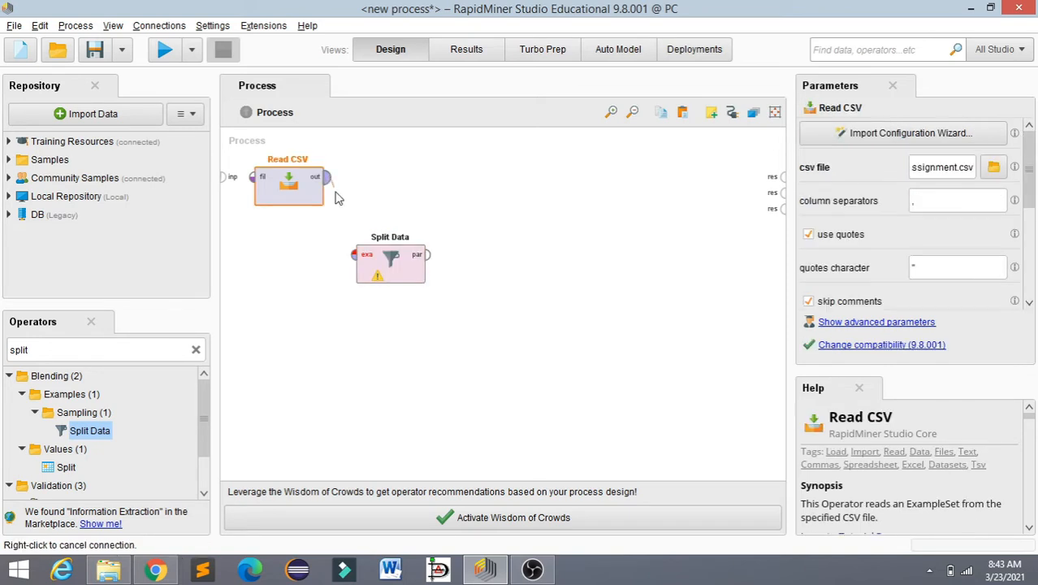
left_click(355, 259)
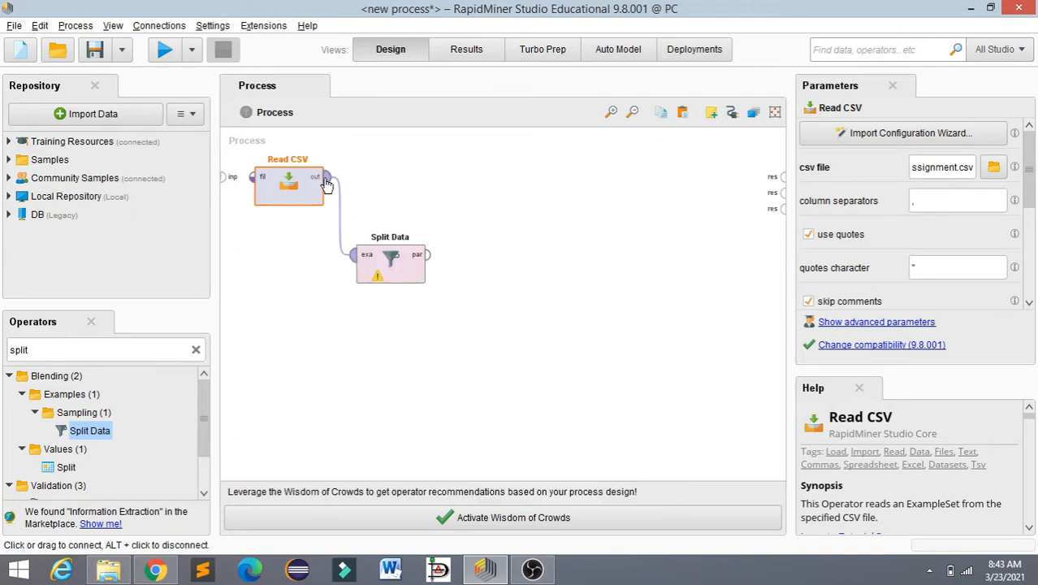
mouse_move(326, 185)
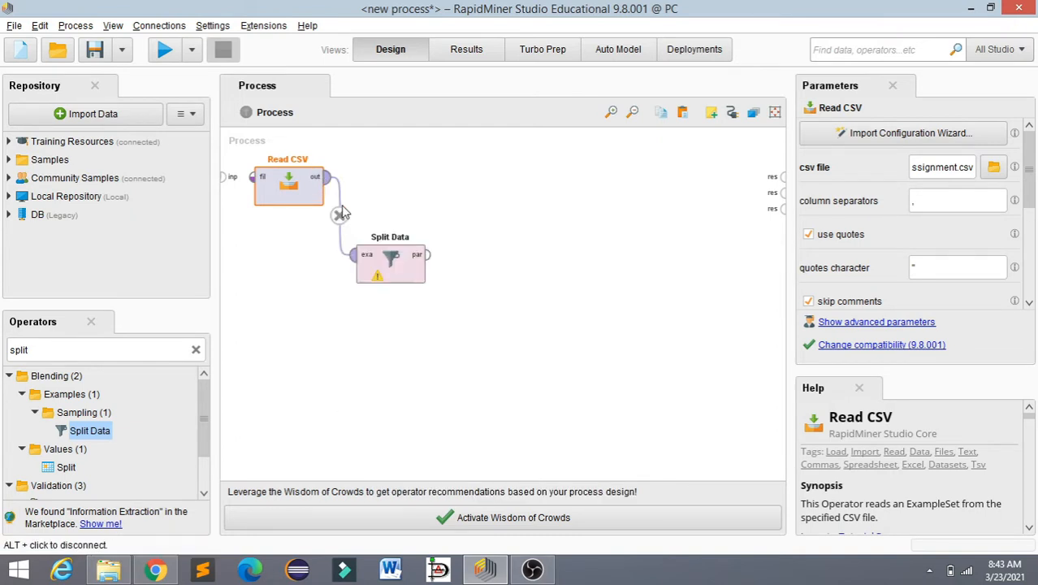
mouse_move(352, 262)
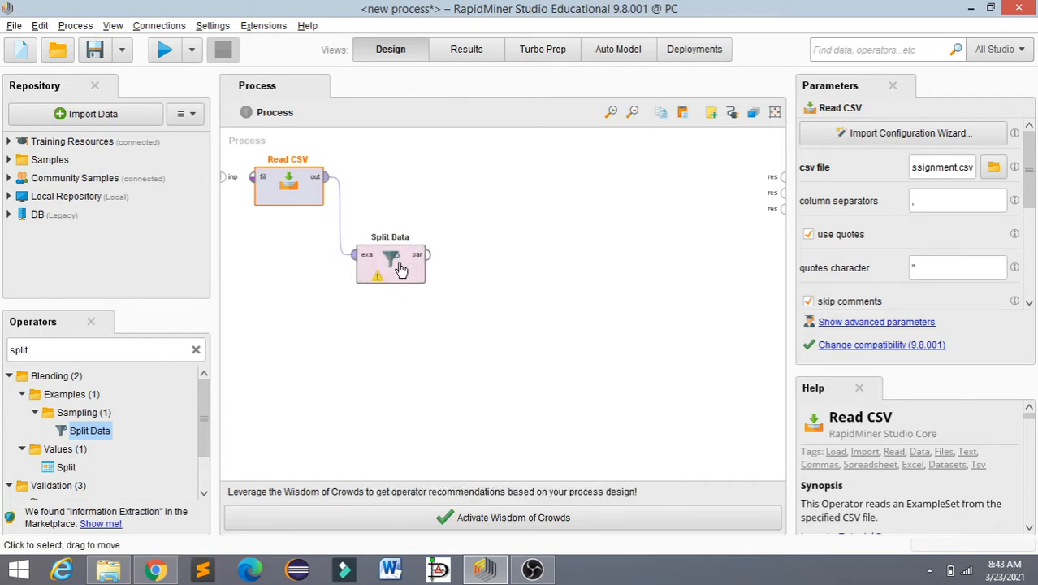
Step: Define two partitions for the Split Data operator with ratios 0.7 and 0.3
double_click(401, 269)
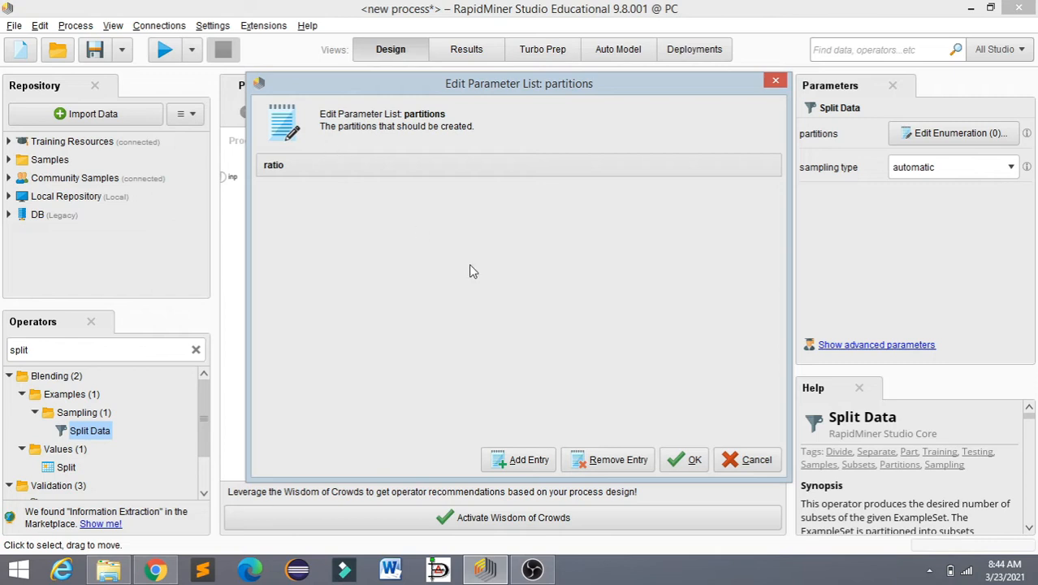
left_click(526, 459)
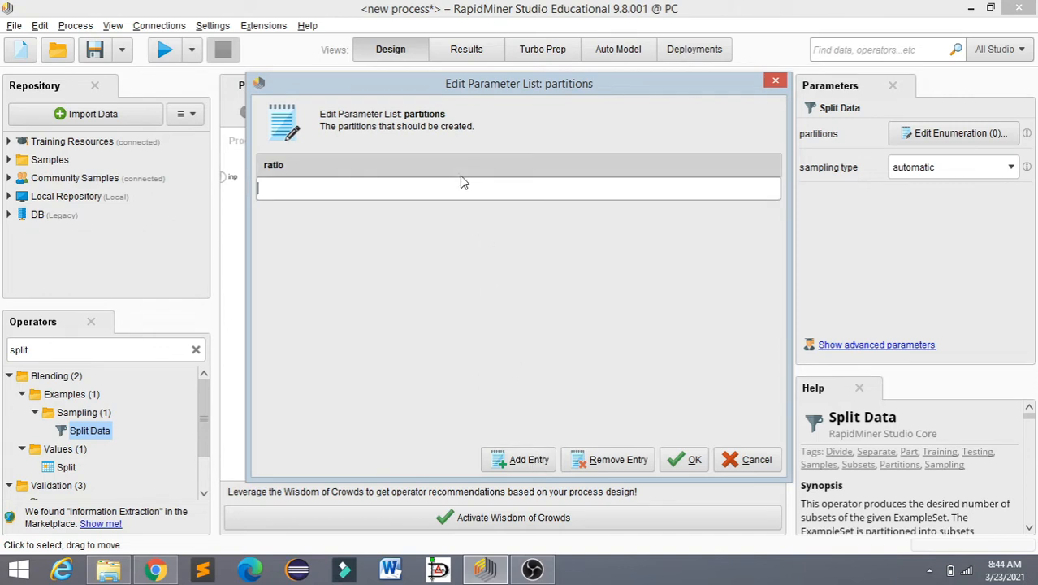
type("0")
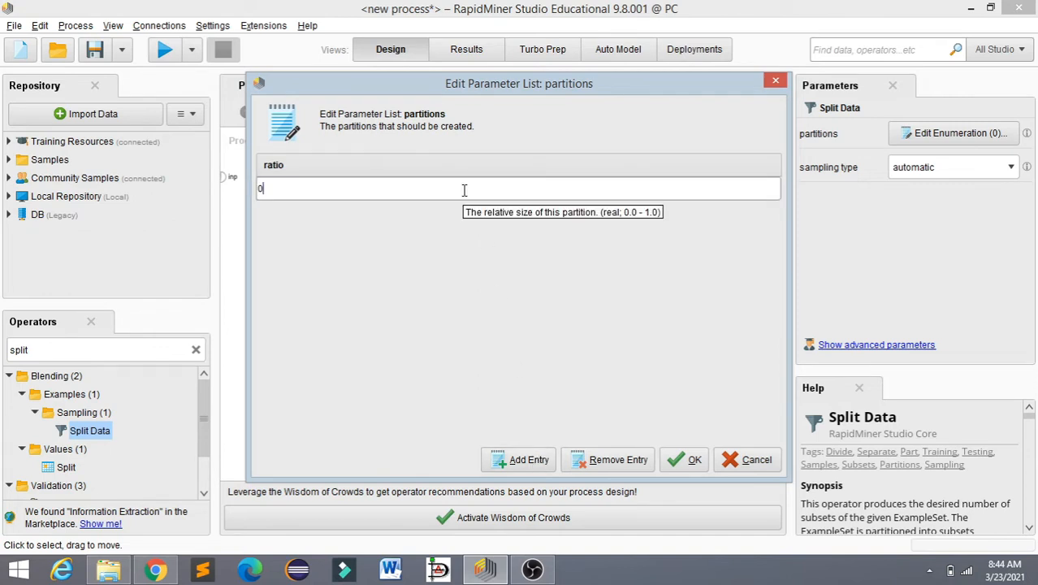
type(".7")
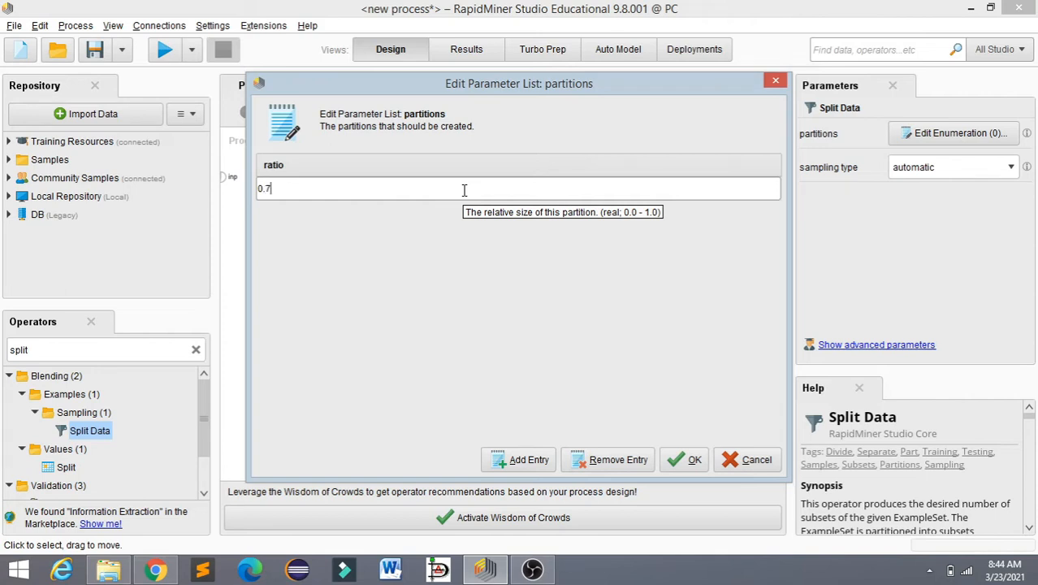
left_click(528, 460)
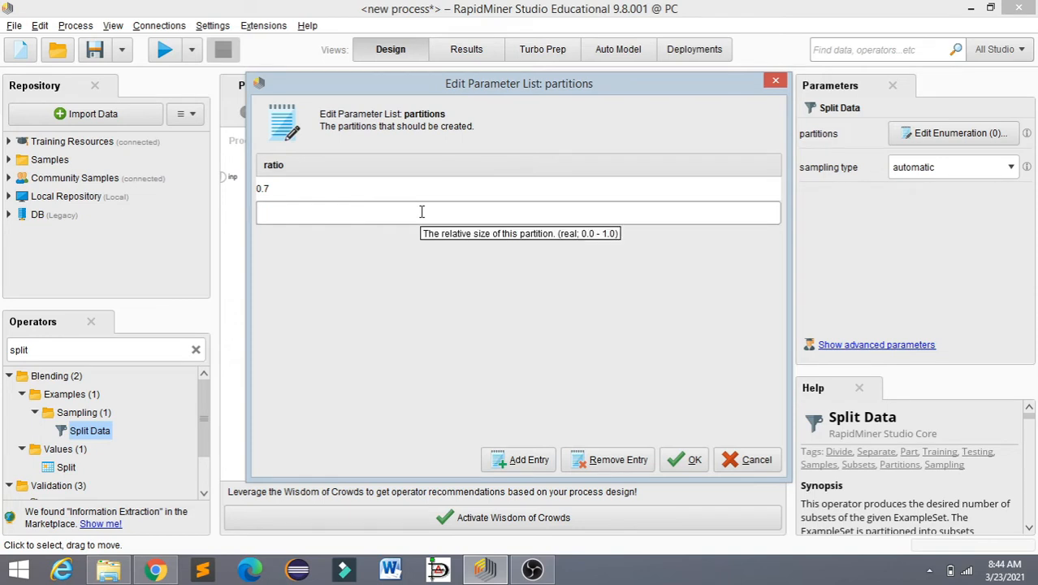
type("0.3")
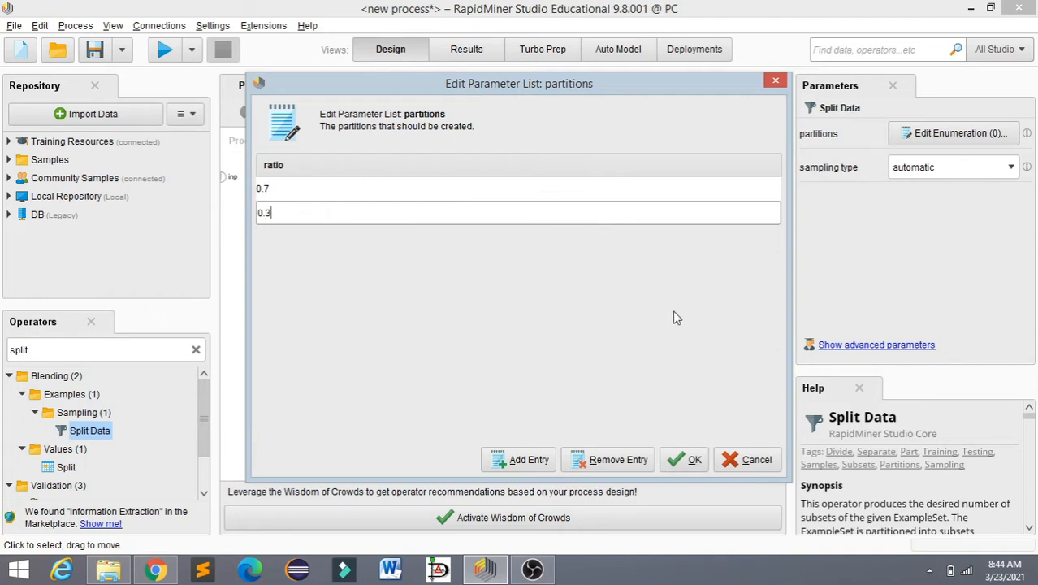
left_click(695, 460)
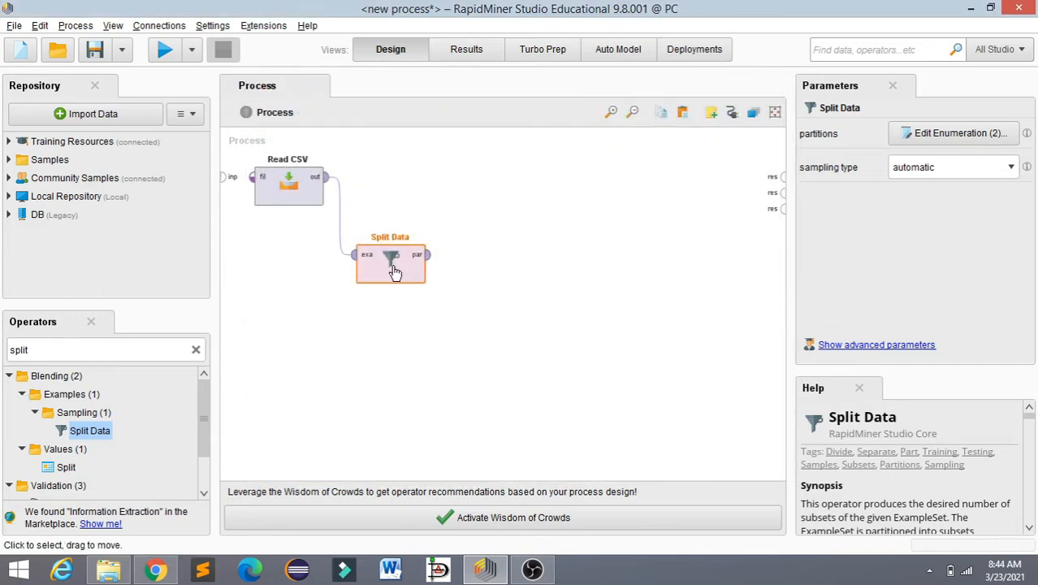
left_click_drag(390, 272, 339, 273)
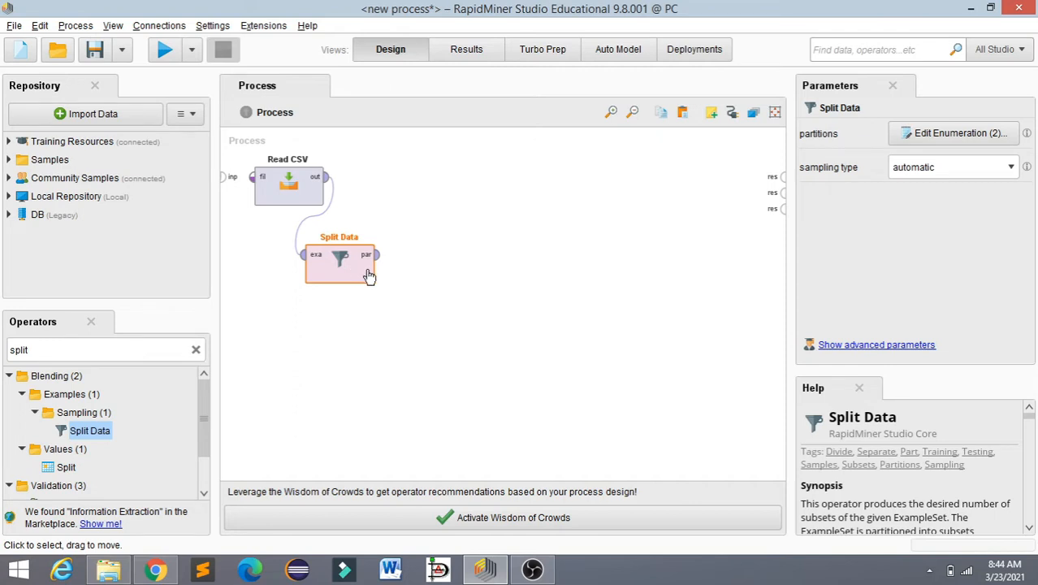
left_click_drag(369, 276, 390, 275)
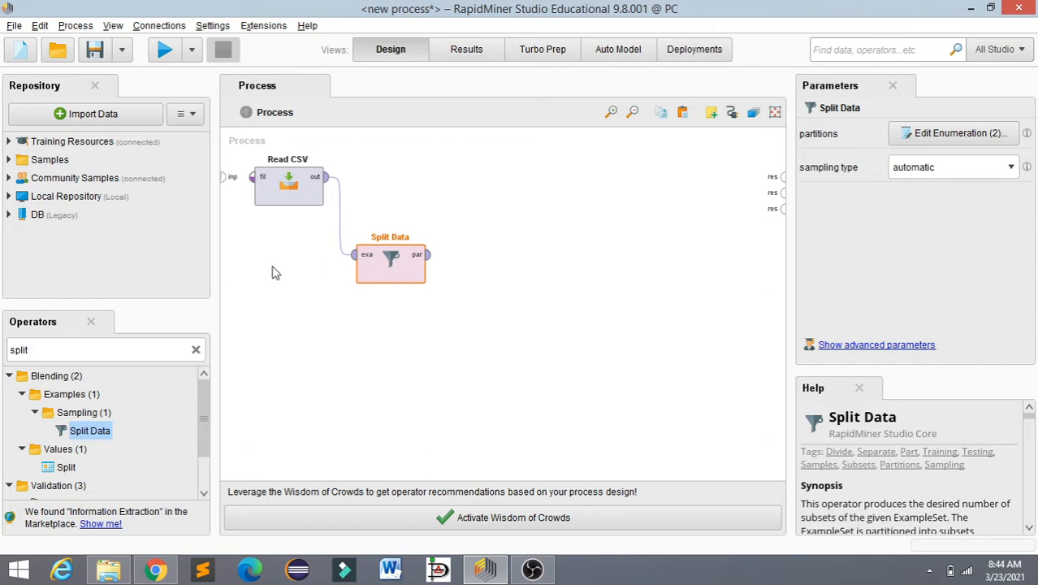
Step: Search the operators for "mode" and add a Decision Tree operator to the process, above and beyond Split Data
left_click(196, 350)
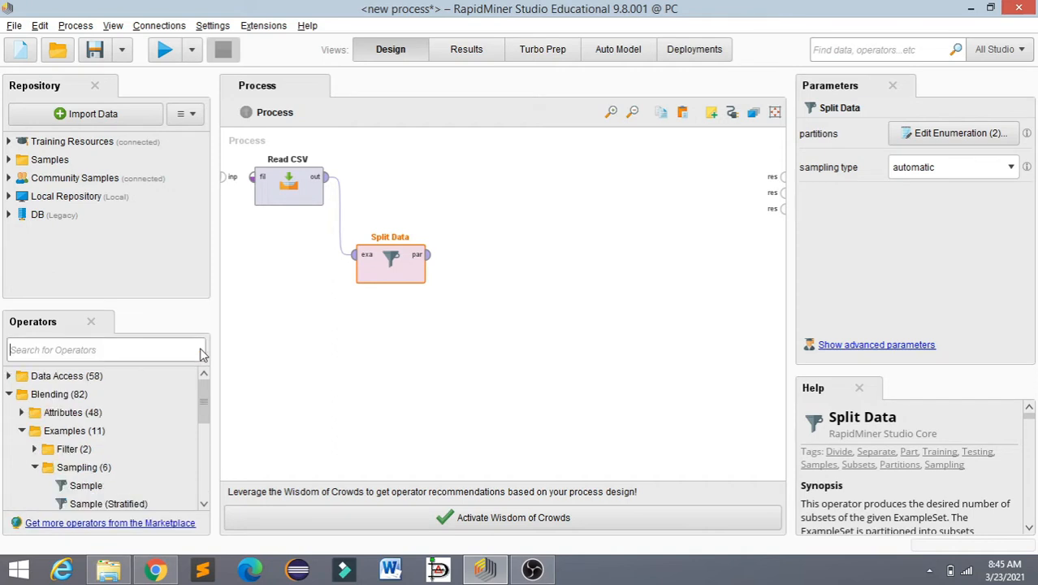
left_click(146, 352)
left_click(141, 350)
type("de")
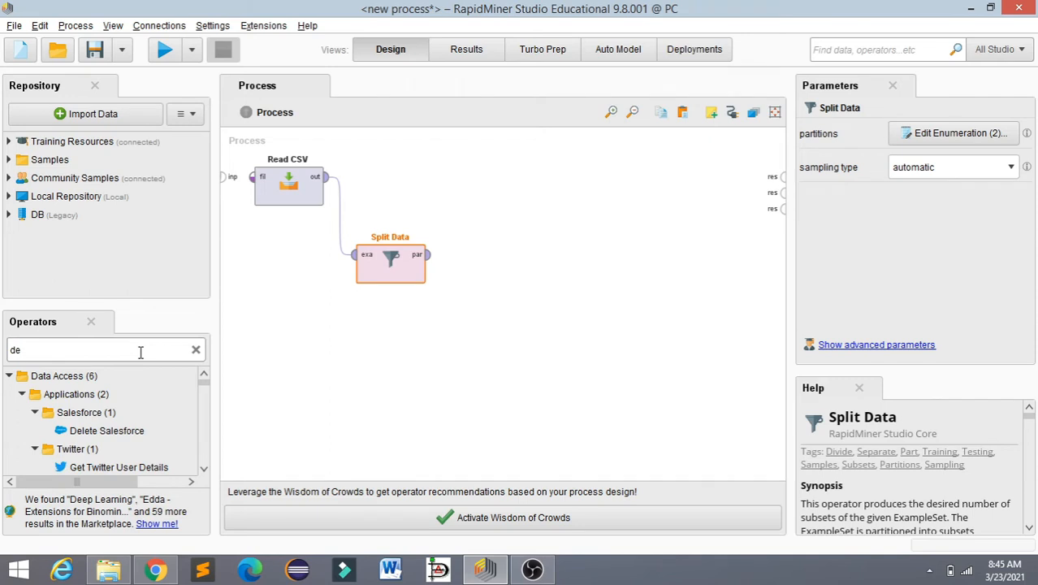
key("BackSpace")
key("BackSpace")
type("mod")
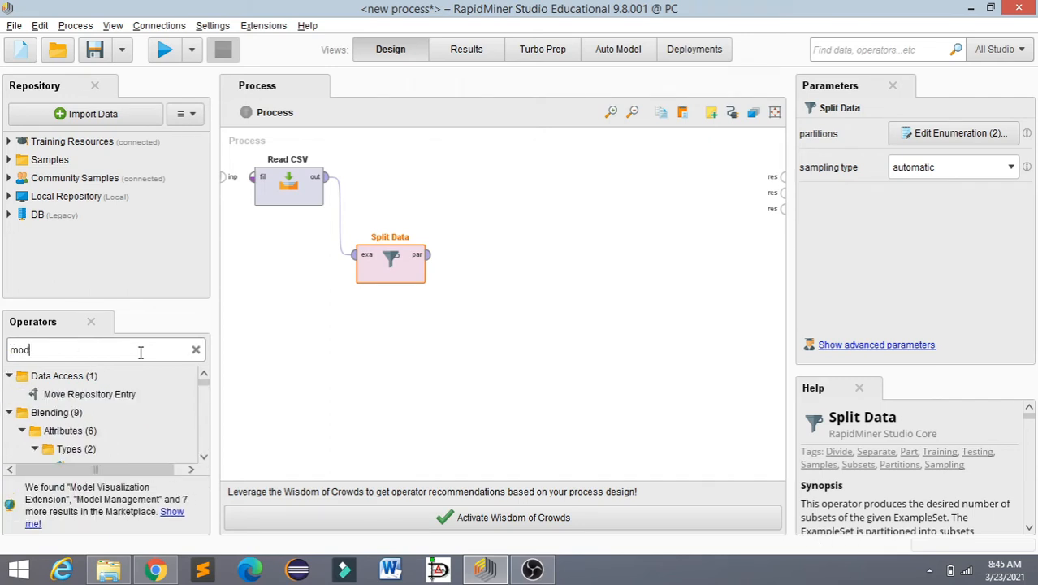
type("e")
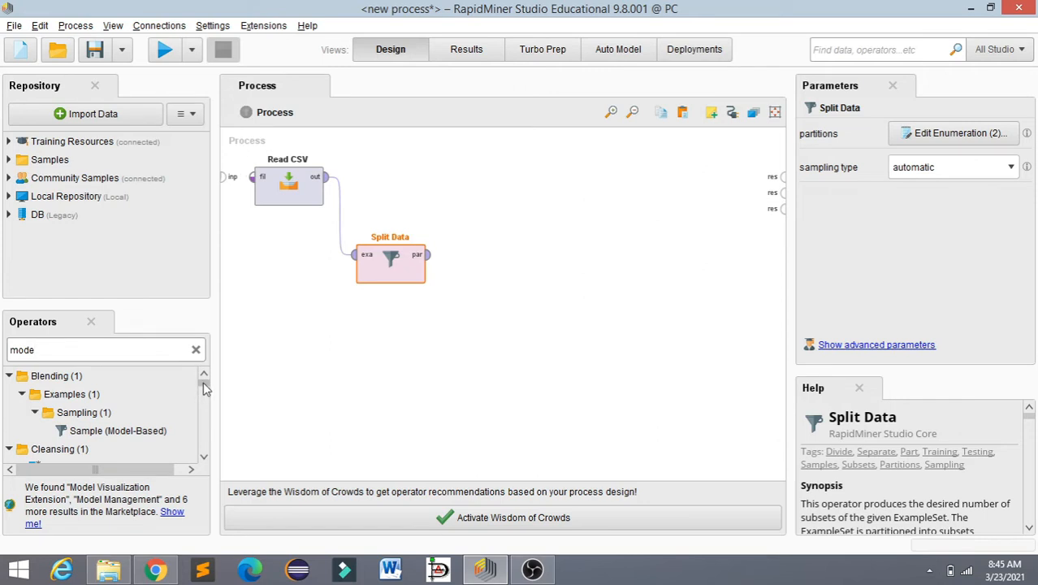
left_click(205, 458)
scroll(205, 458, "down", 6)
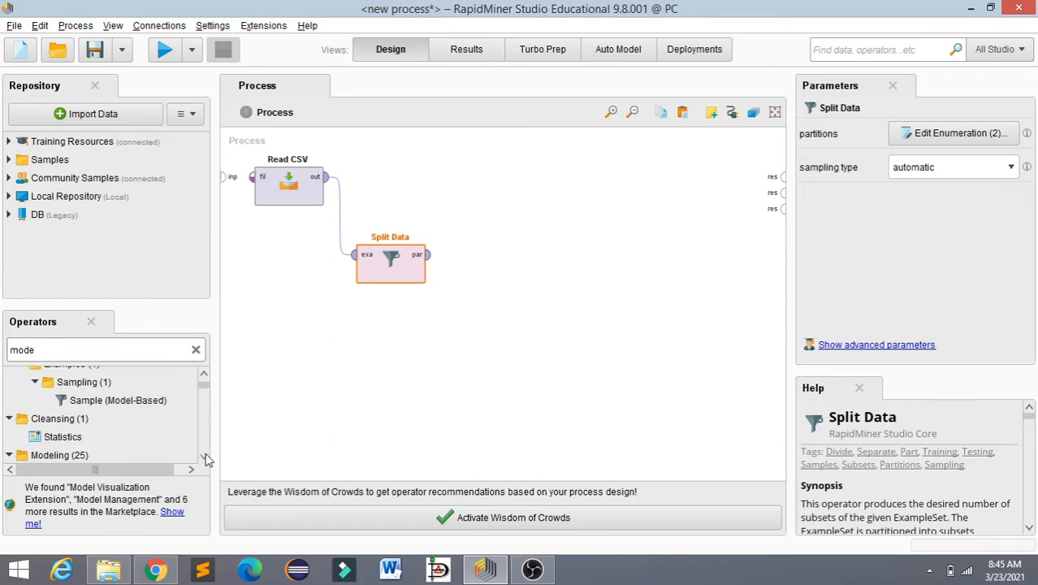
scroll(206, 458, "down", 6)
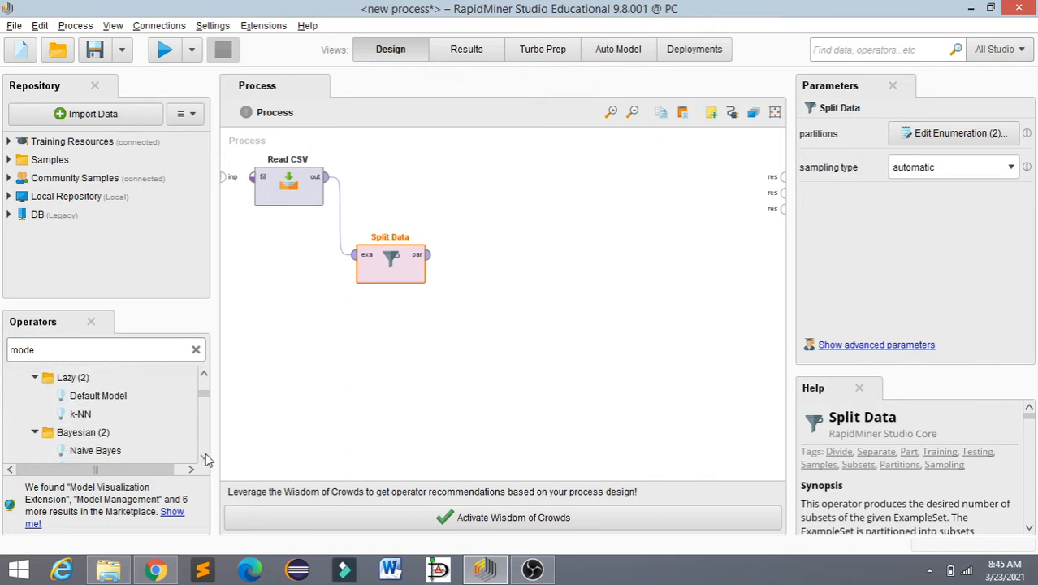
scroll(206, 459, "down", 3)
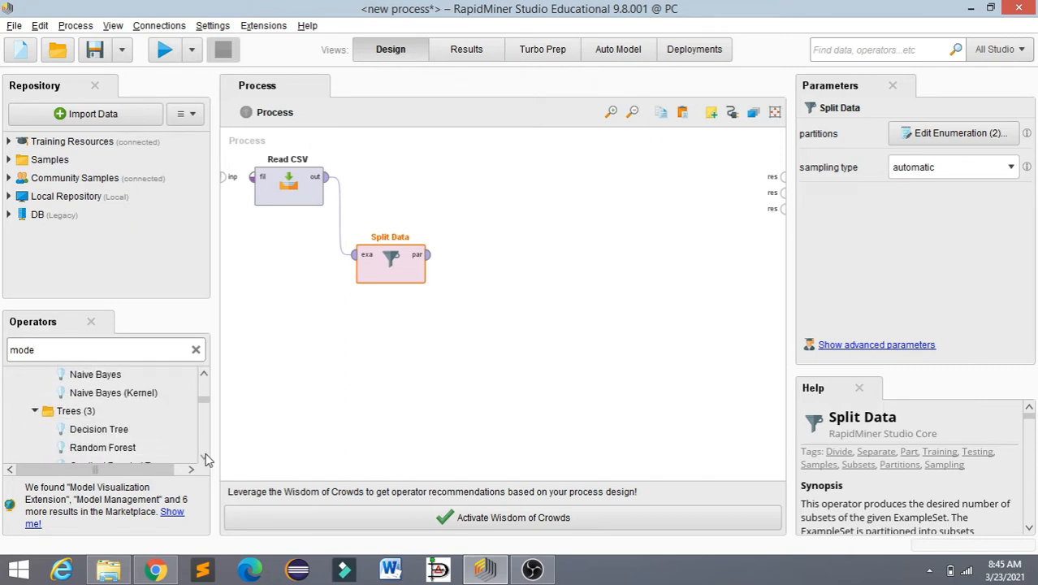
scroll(206, 458, "down", 3)
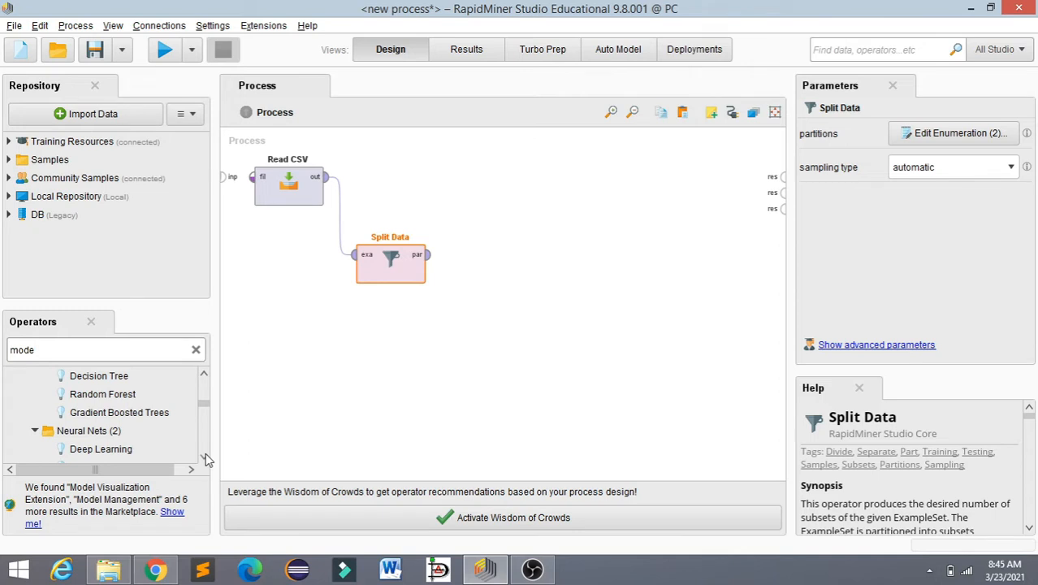
left_click_drag(111, 375, 488, 198)
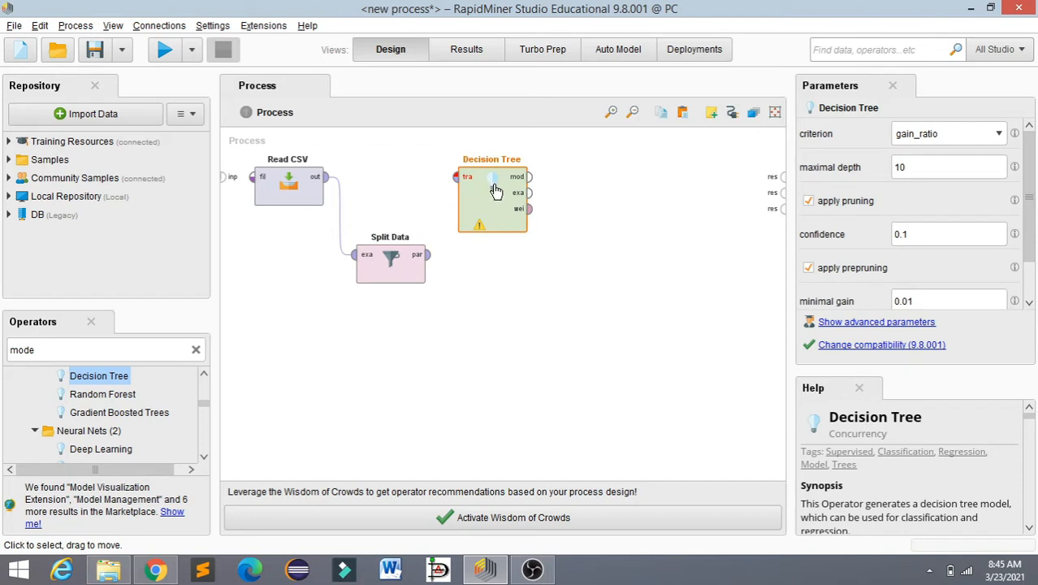
Step: Connect the first par port of Split Data to the tra port of Decision Tree
left_click(430, 257)
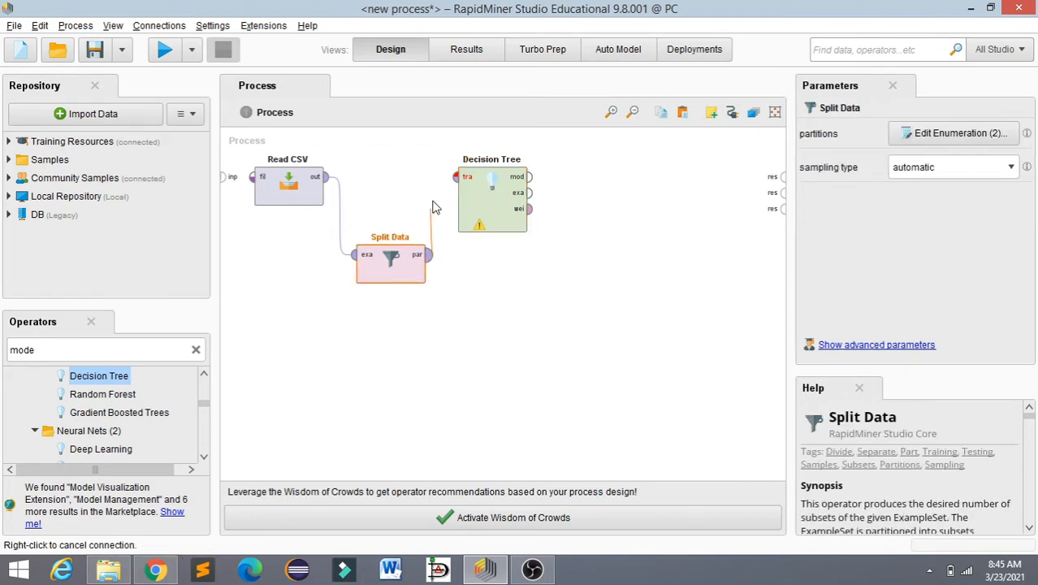
left_click(456, 177)
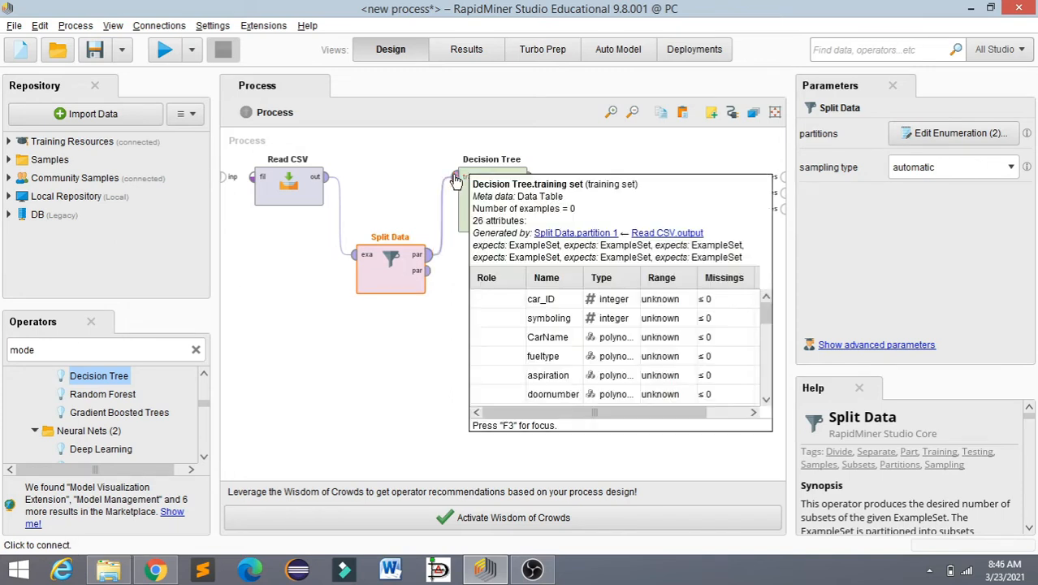
Step: Search the operators for "apply" and add an Apply Model operator level with Split Data, diagonally below Decision Tree
left_click(195, 349)
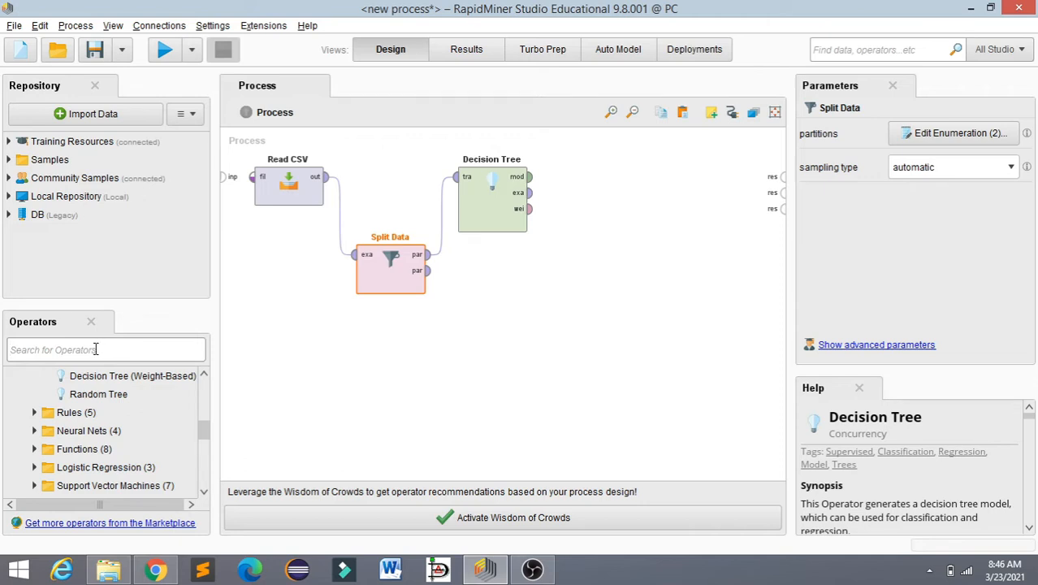
type("appl")
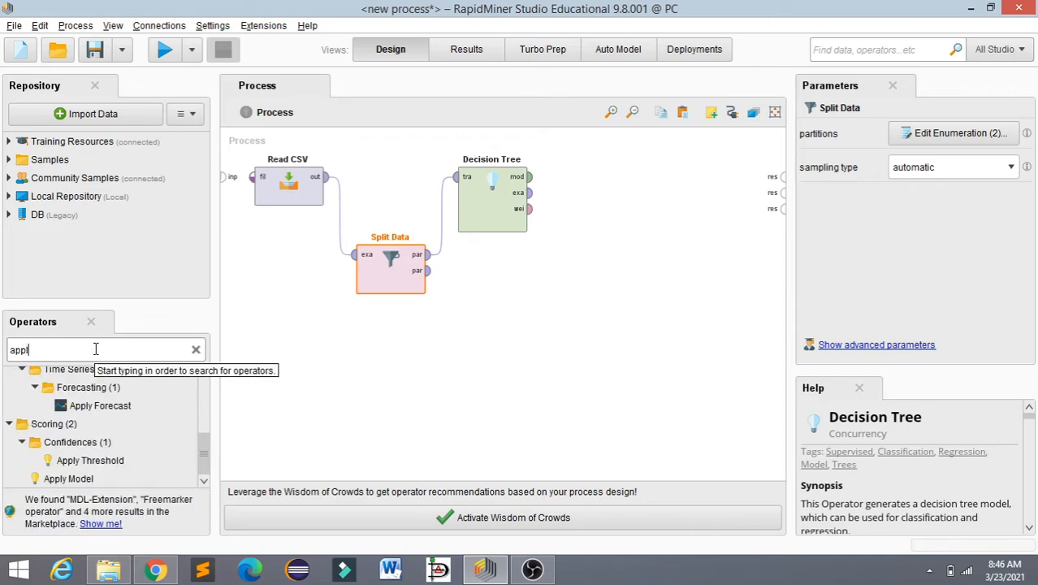
type("y")
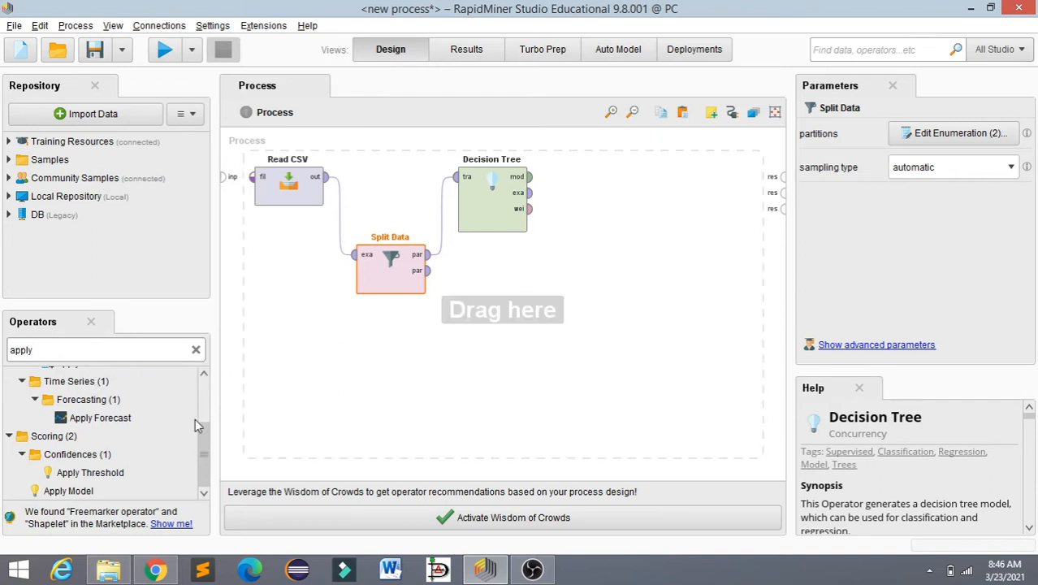
left_click_drag(87, 498, 609, 281)
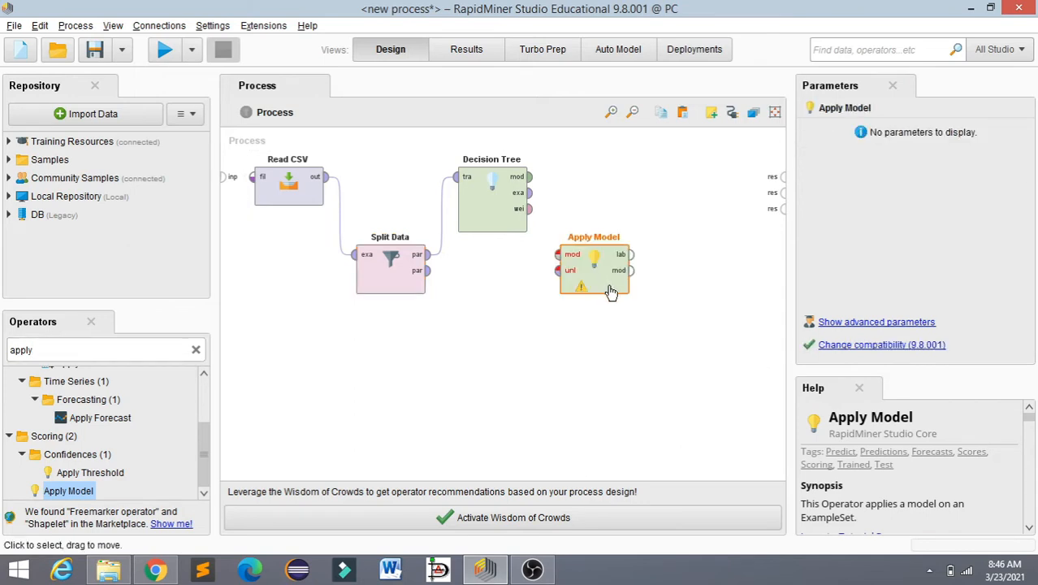
Step: Connect Split Data's second par port to Apply Model's unl port and Decision Tree's mod port to its mod port
left_click(430, 272)
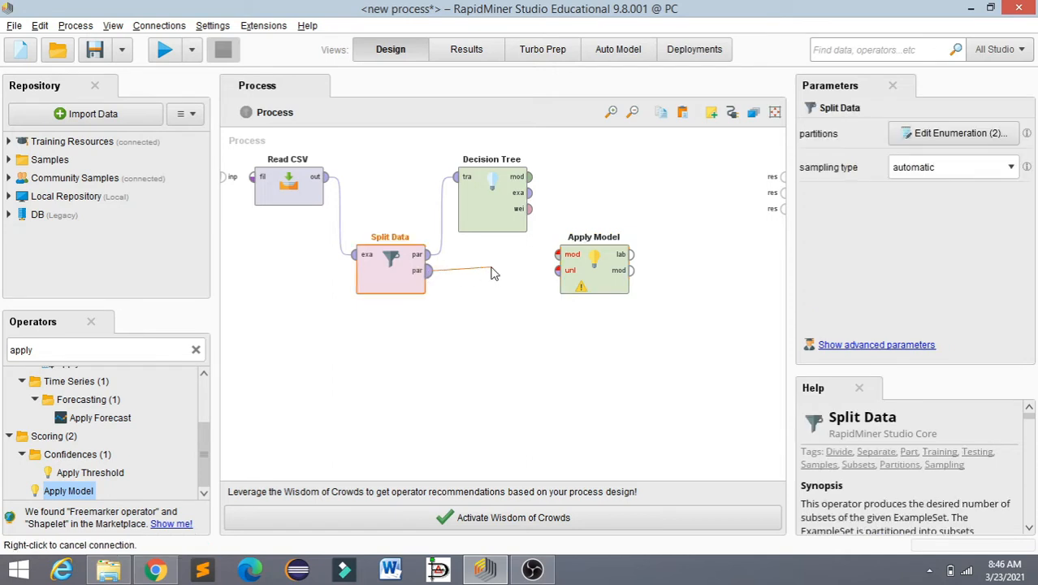
left_click(557, 271)
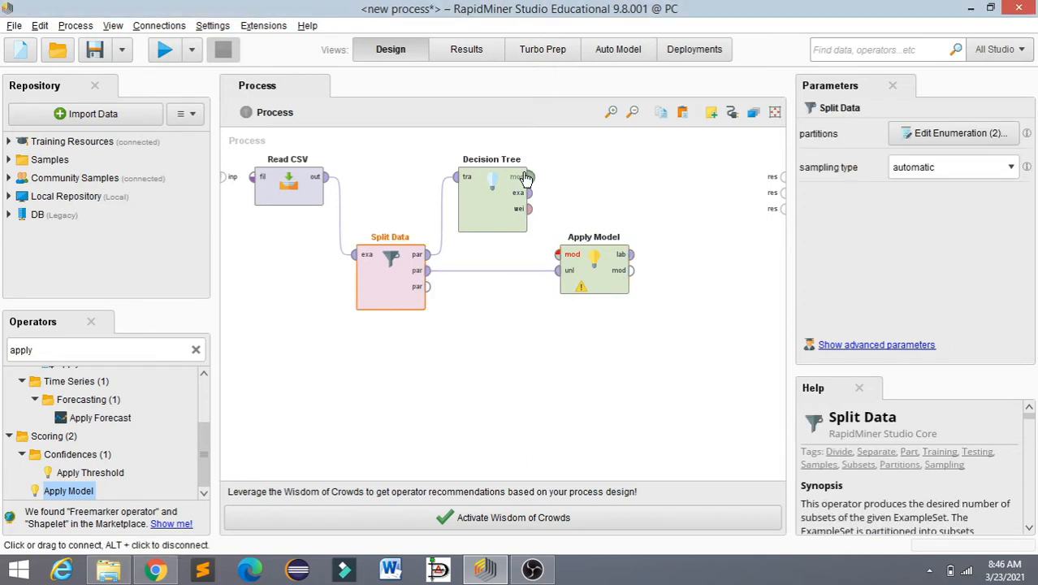
left_click(524, 176)
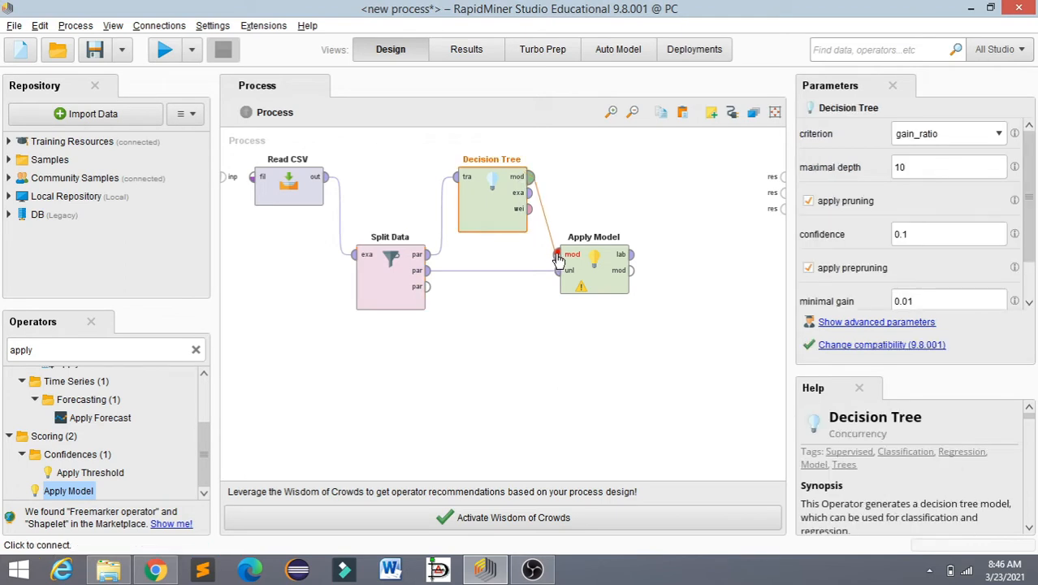
left_click(558, 255)
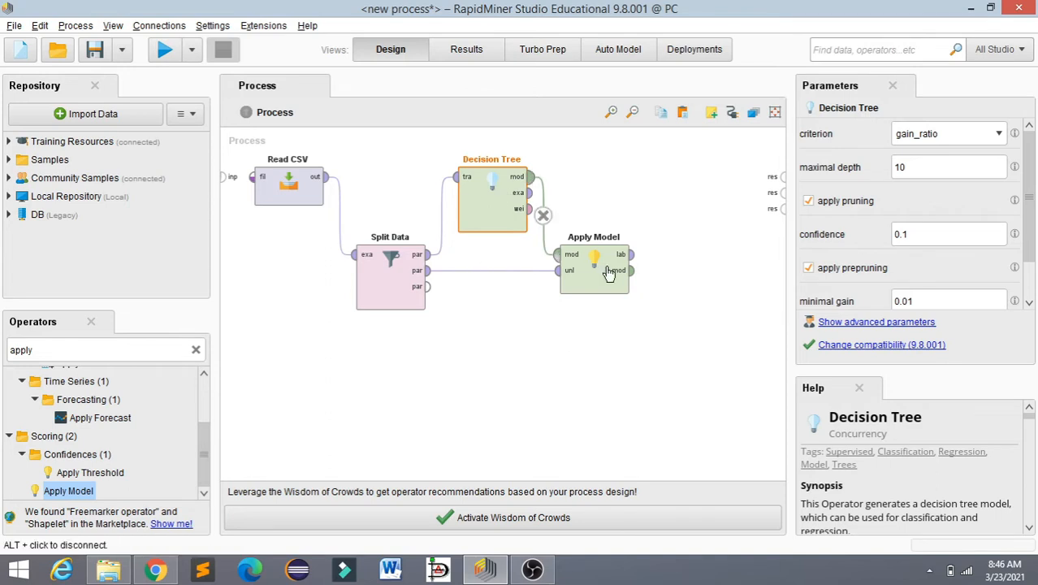
Step: Search the operators for "performance" and add Performance (Classification) diagonally above Apply Model, level with Decision Tree
left_click(196, 349)
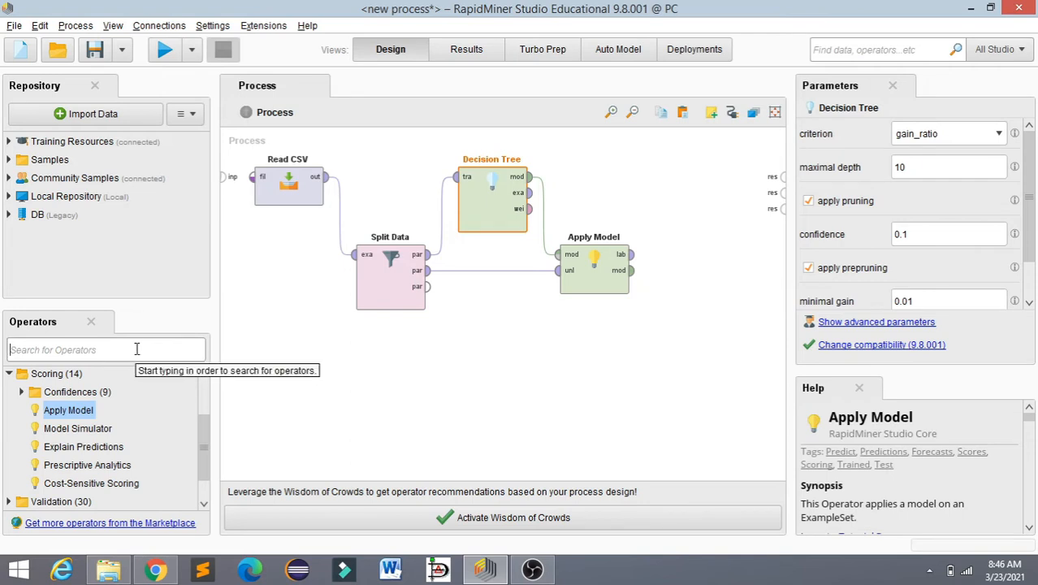
type("perfor")
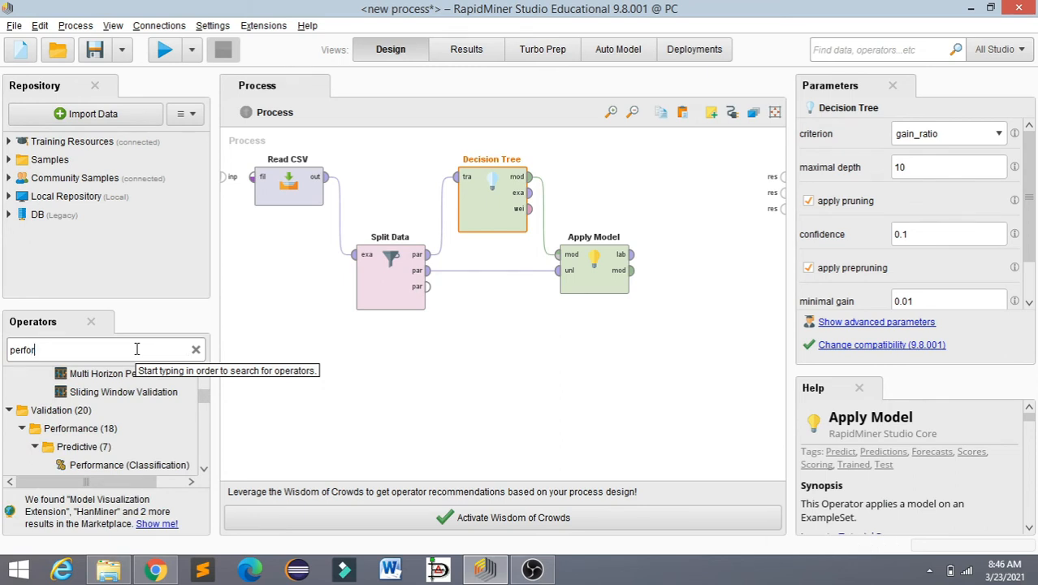
type("man")
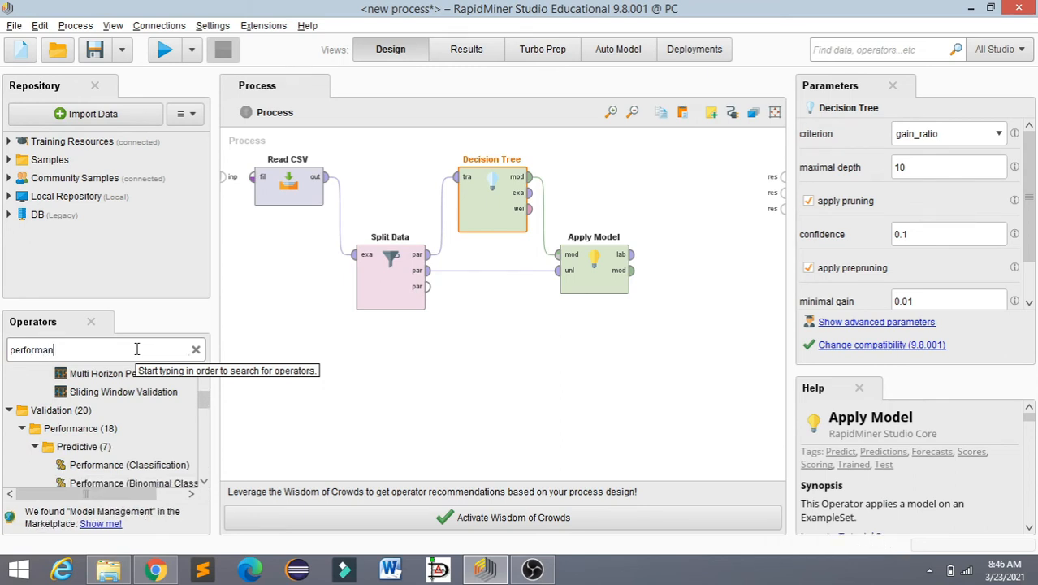
type("ce")
left_click_drag(204, 398, 208, 416)
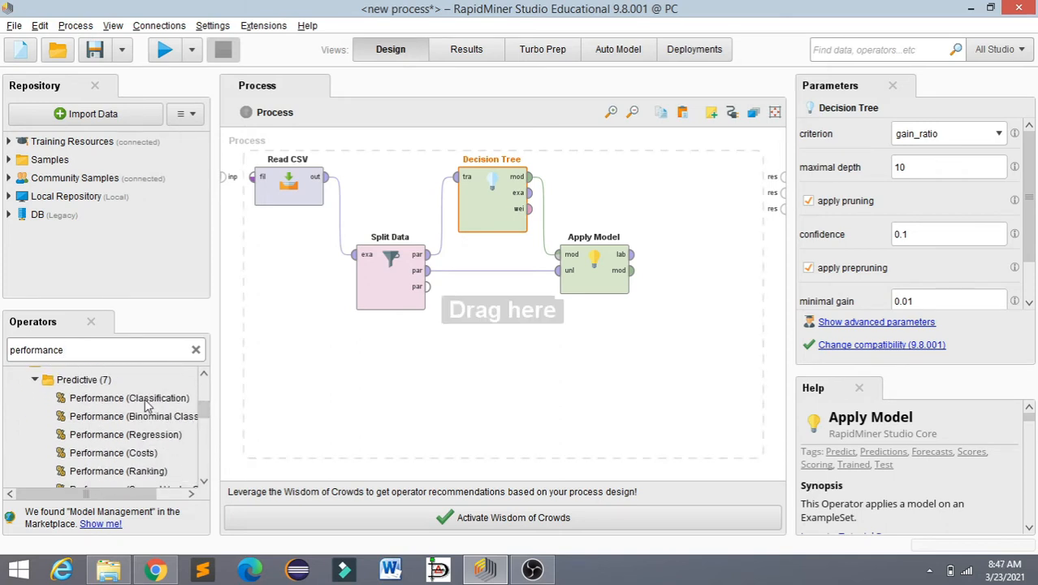
left_click_drag(146, 406, 699, 204)
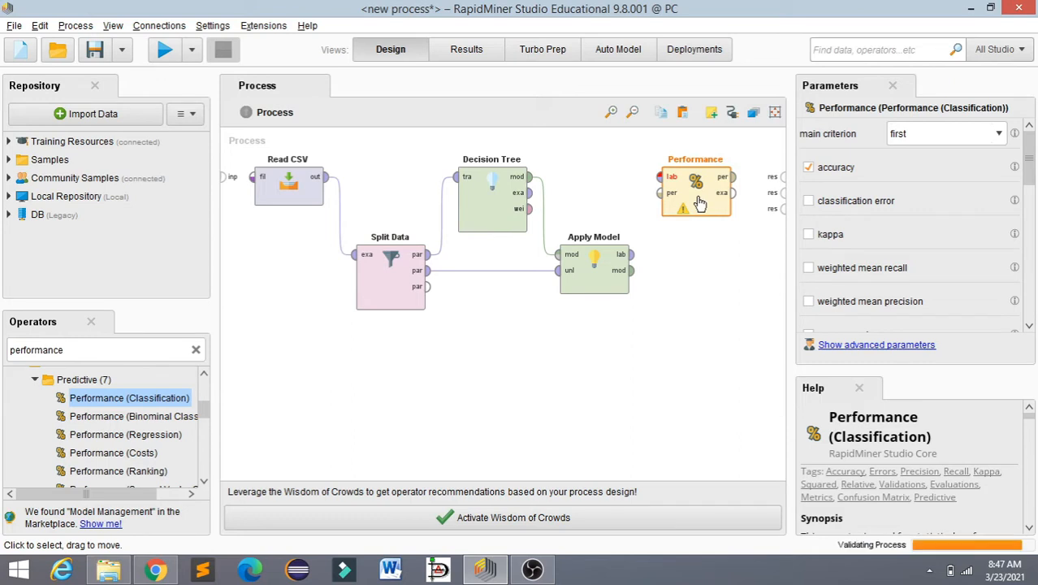
Step: Connect Apply Model's lab port to Performance's lab port, and Performance's per and exa ports to the first two process results
left_click(632, 257)
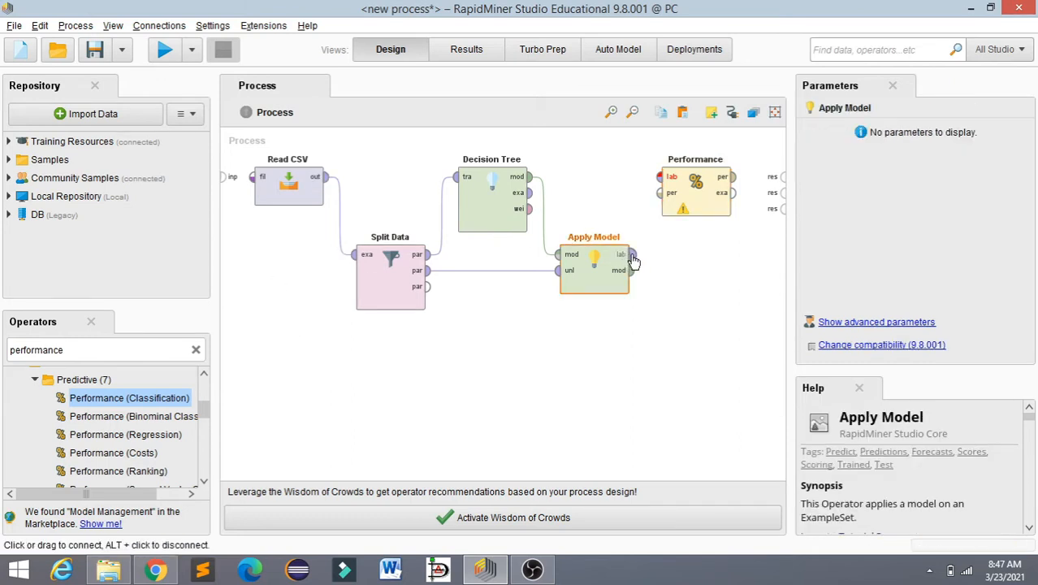
left_click(659, 177)
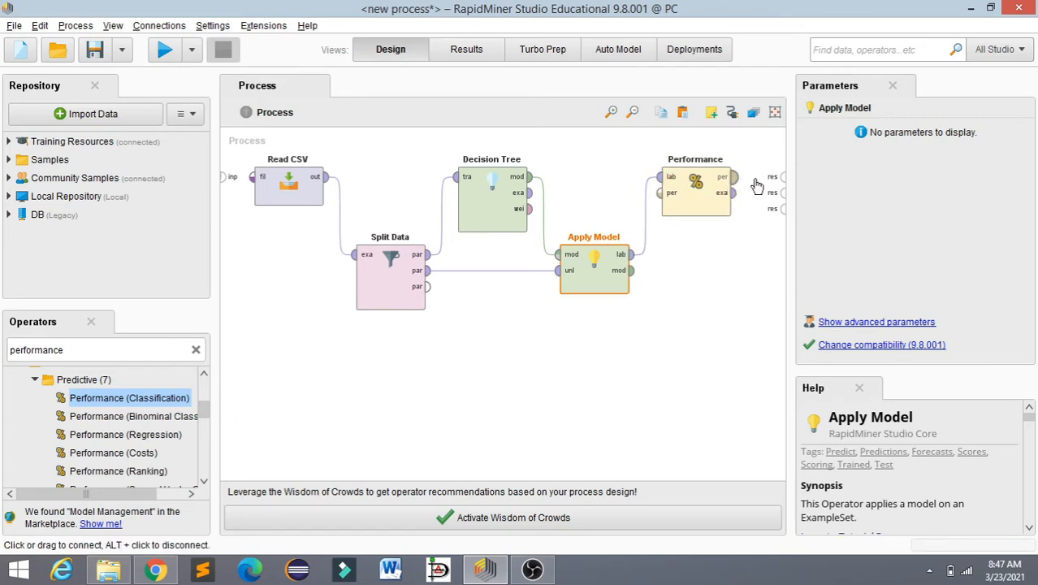
left_click(738, 180)
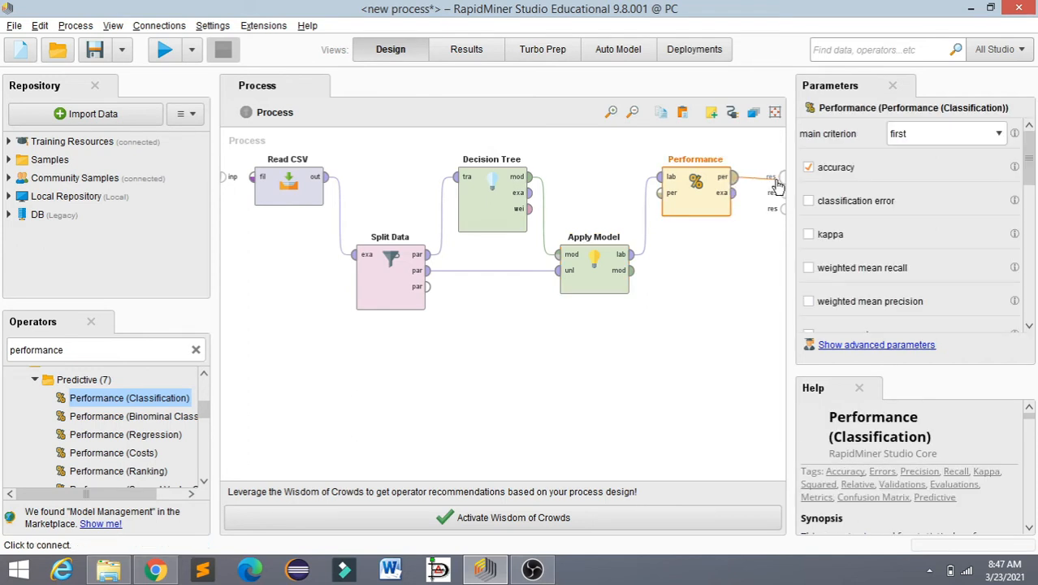
left_click(777, 179)
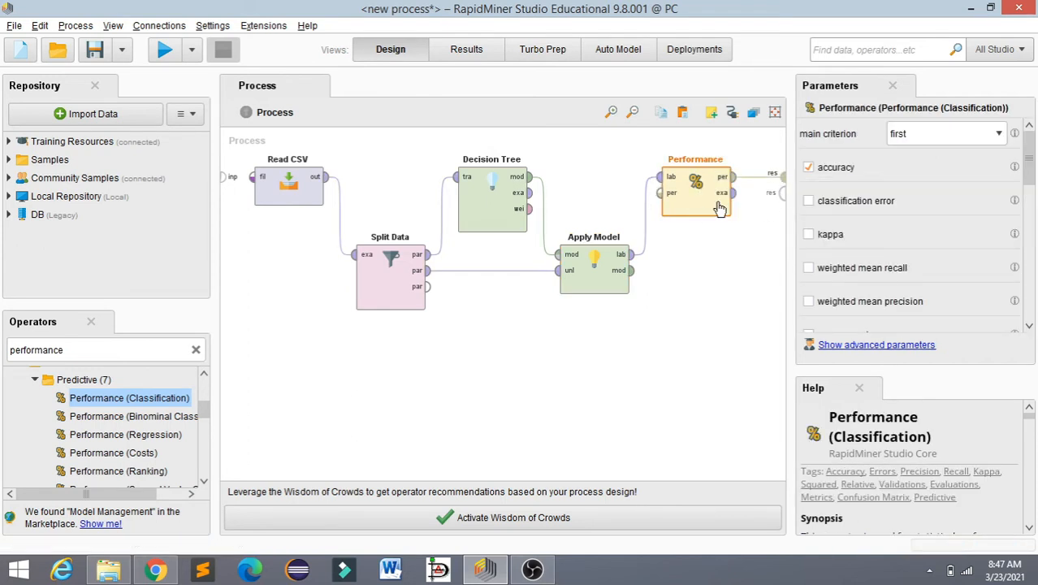
left_click(730, 195)
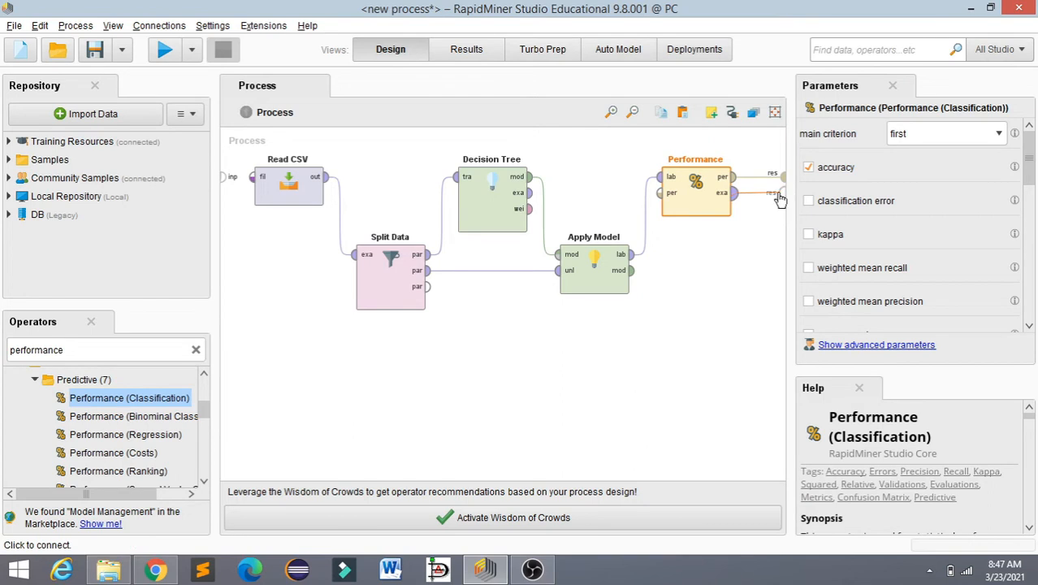
left_click(780, 194)
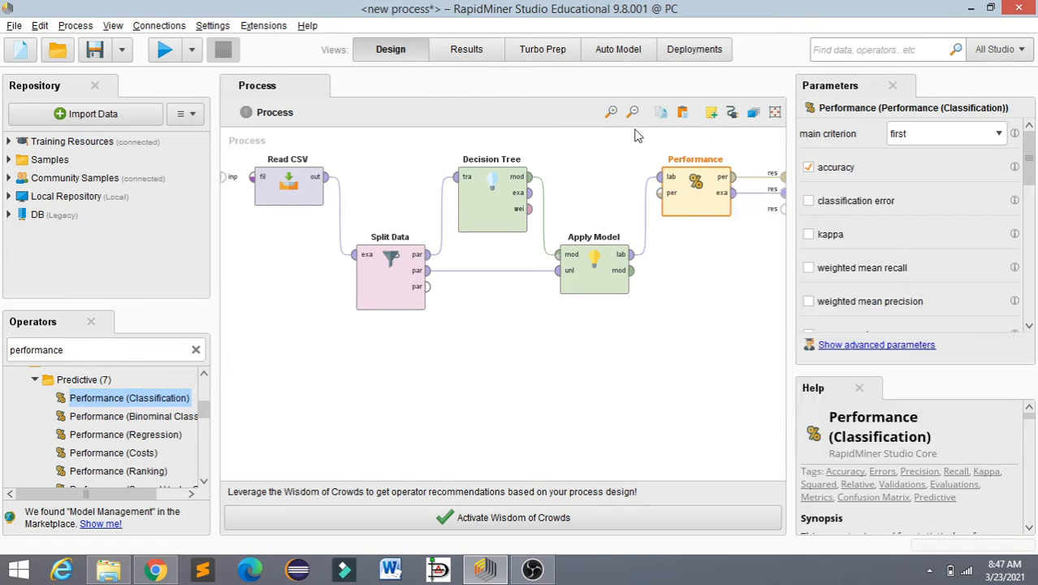
left_click(632, 151)
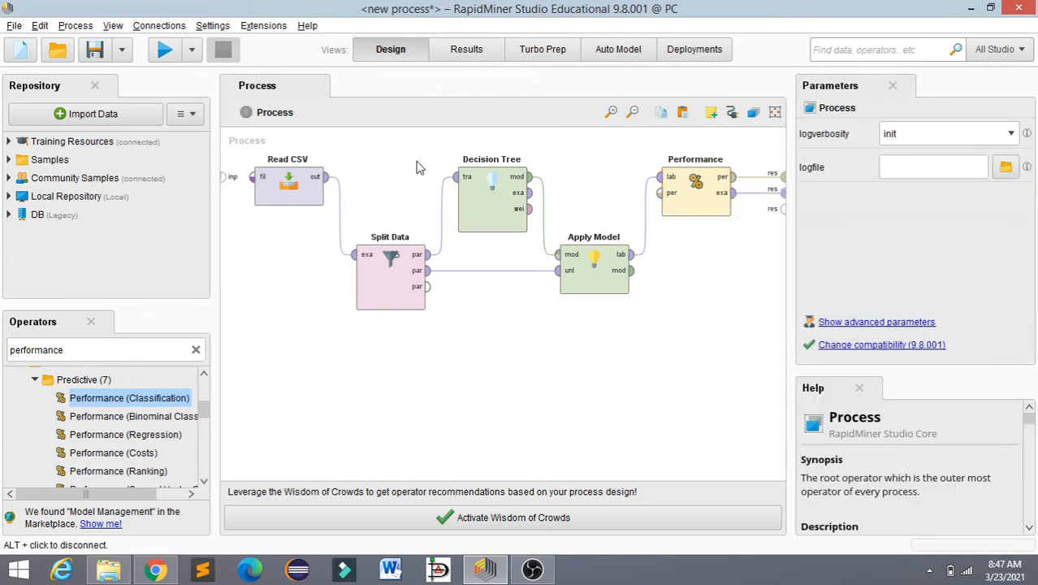
Step: Run the process and review the accuracy table and the predicted carbody values in the example set
left_click(165, 51)
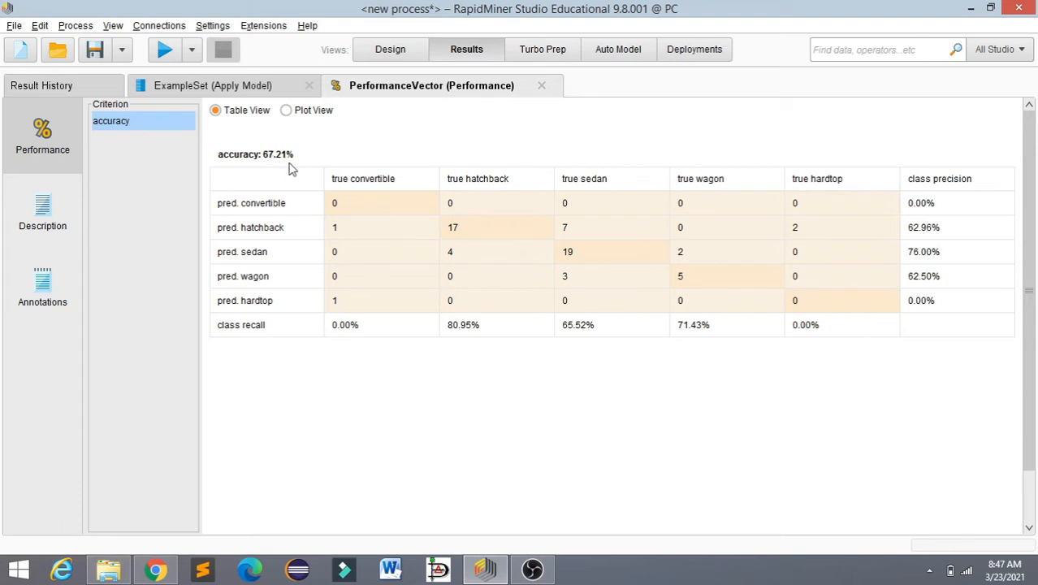
left_click(240, 85)
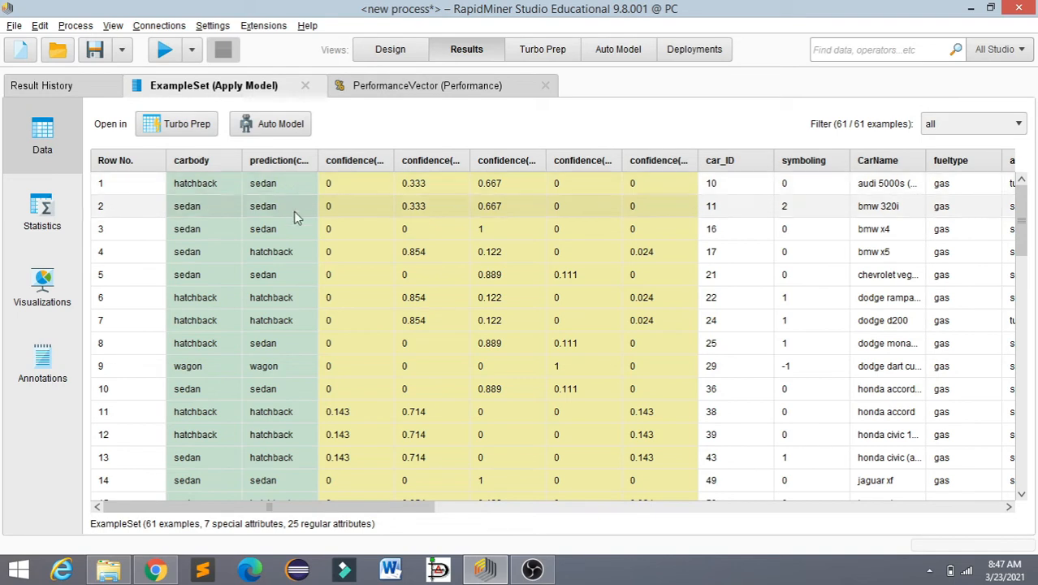
left_click(430, 86)
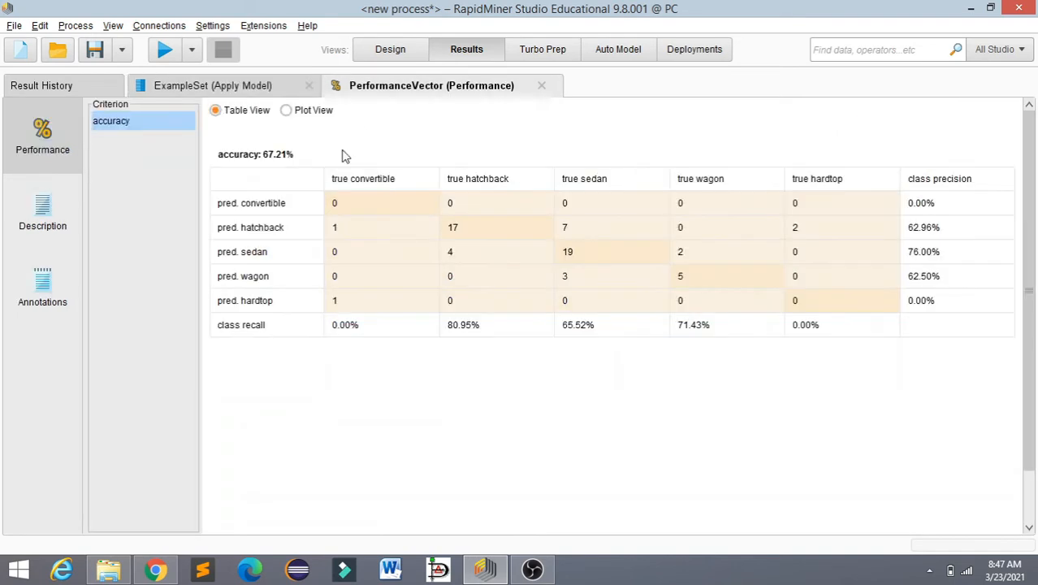
left_click(264, 88)
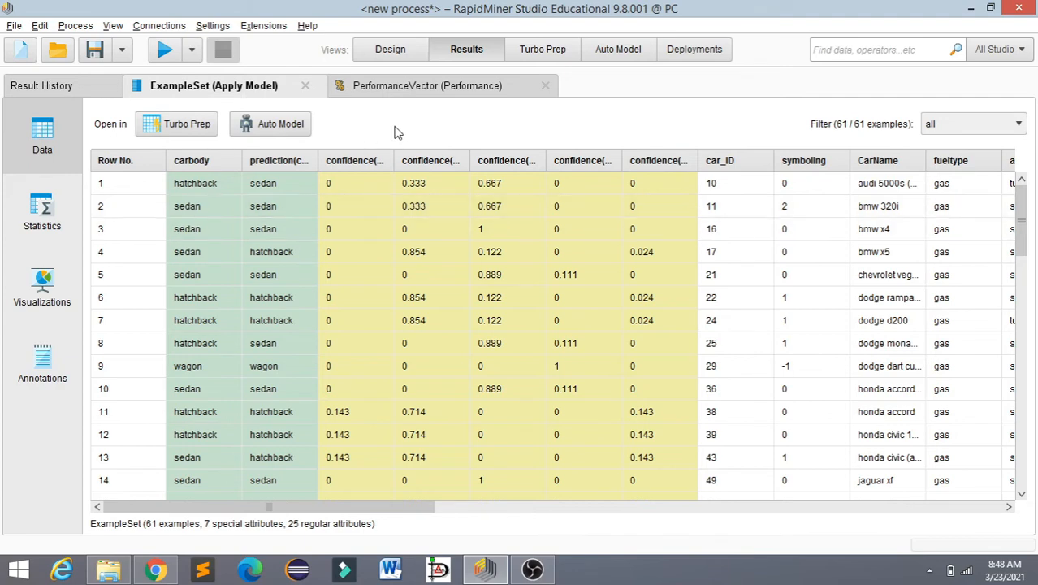
left_click(406, 89)
Step: Return to the process design and disable the Decision Tree operator
left_click(394, 52)
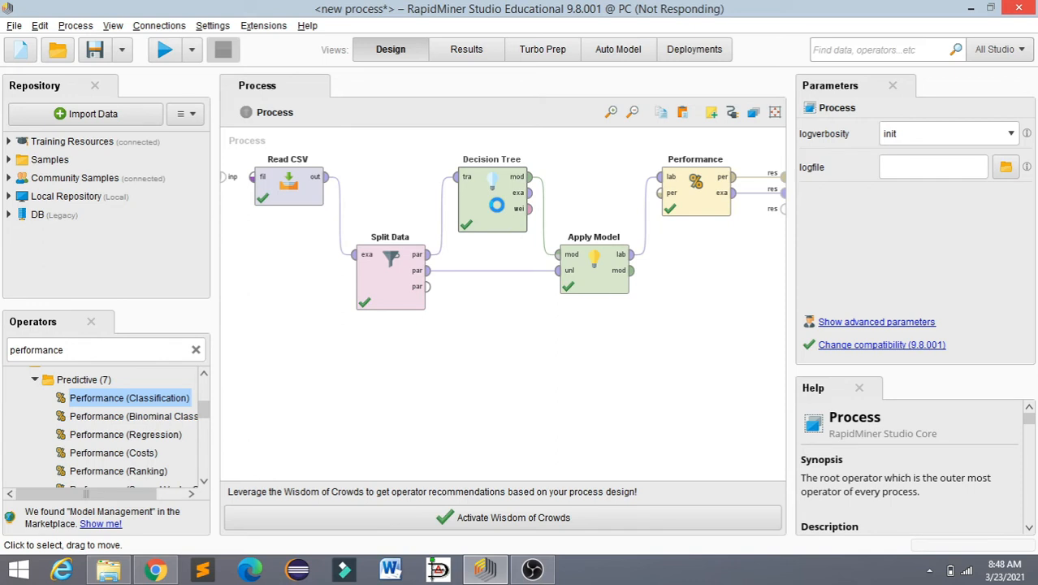
left_click(496, 207)
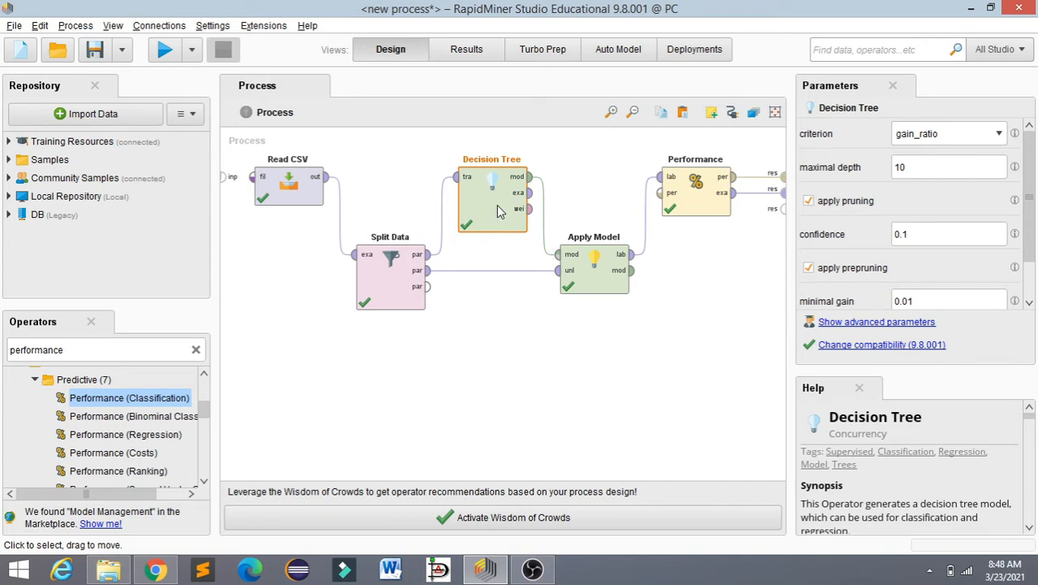
right_click(498, 211)
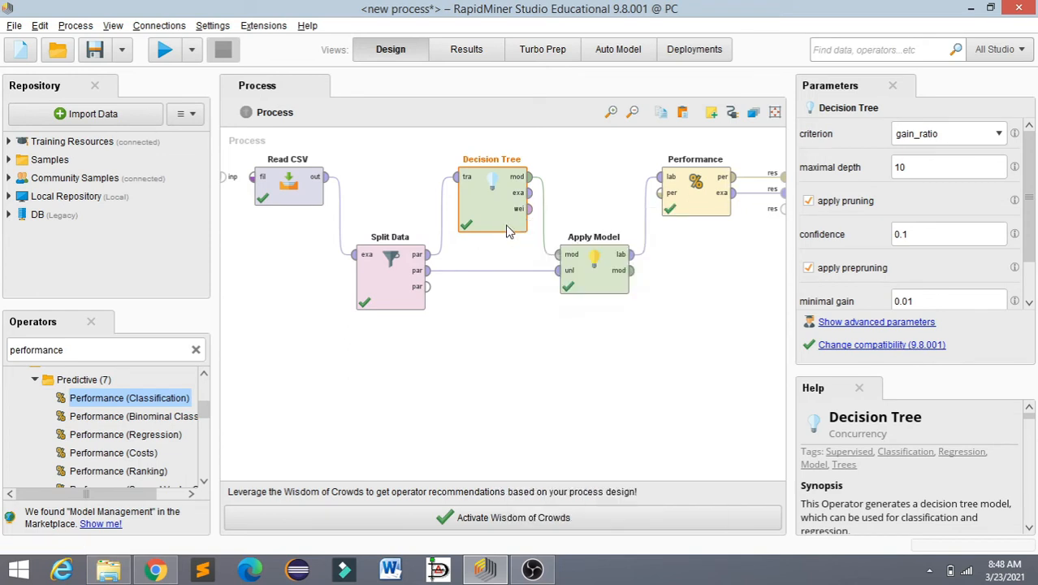
key("ctrl+e")
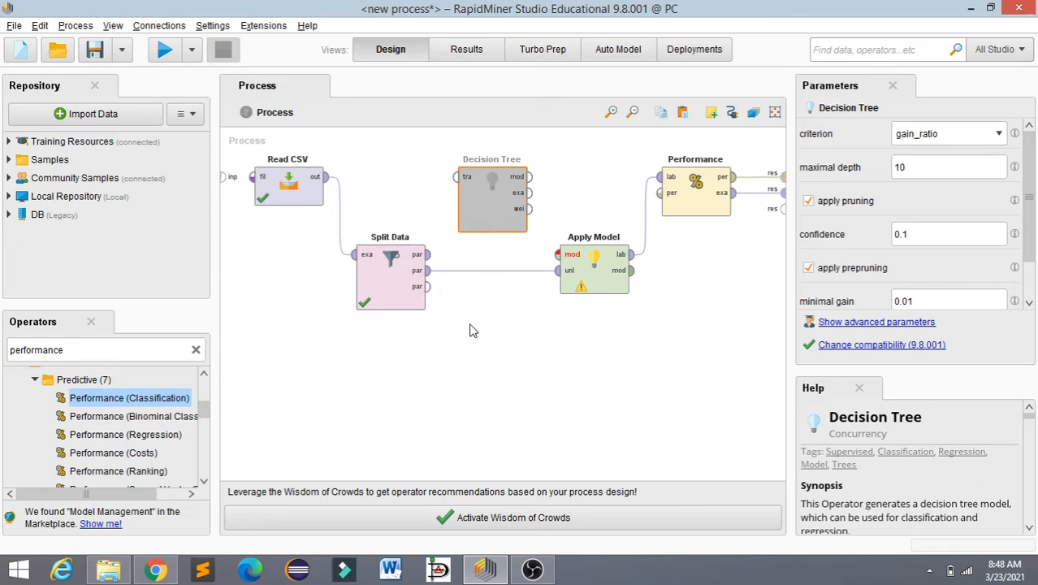
left_click(587, 286)
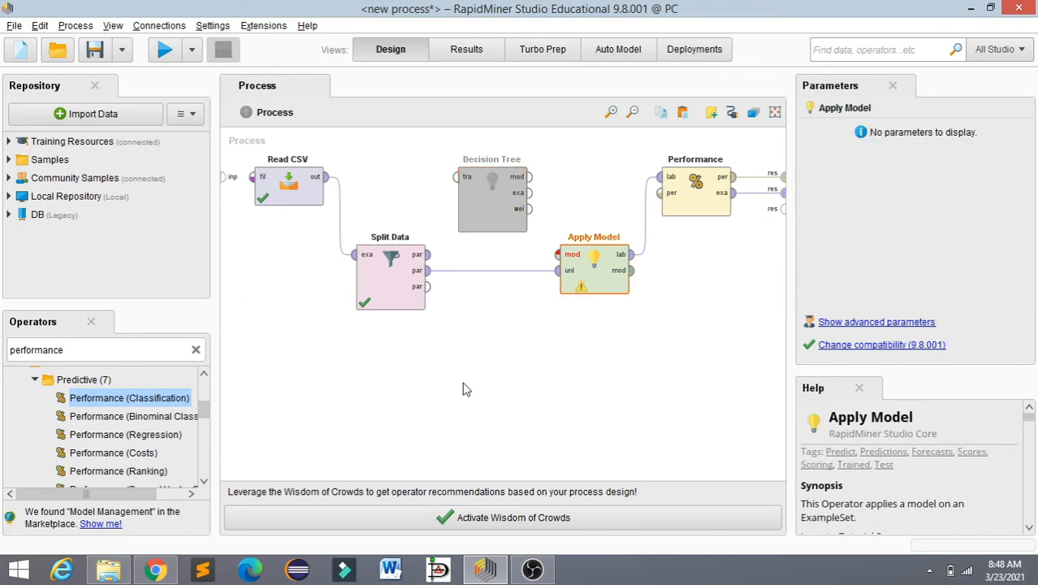
Step: Search the operators for "mode" and add a Random Forest operator directly below Decision Tree, under the Split Data to Apply Model connection
left_click(195, 349)
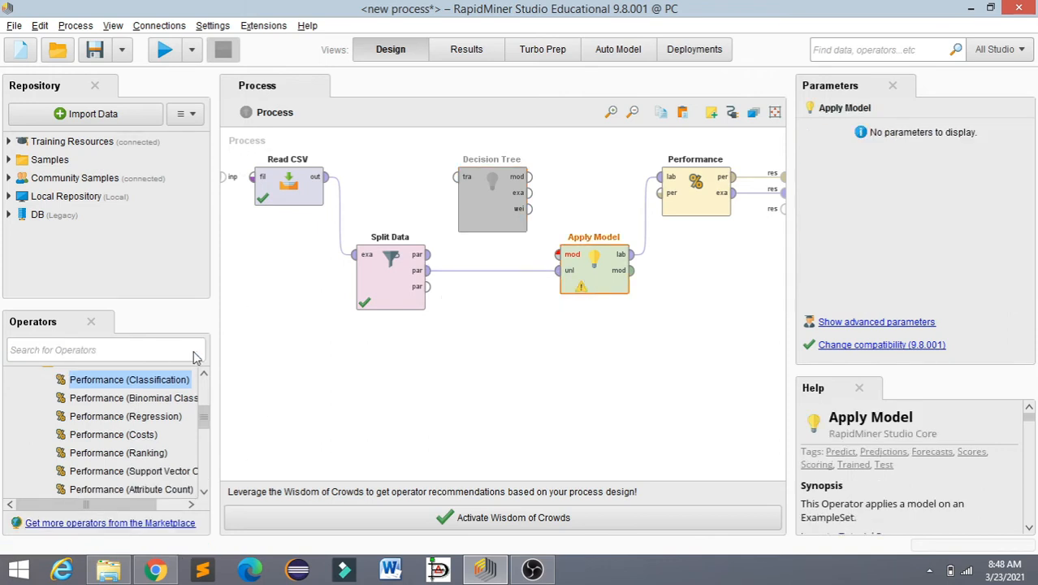
left_click(148, 349)
type("mode")
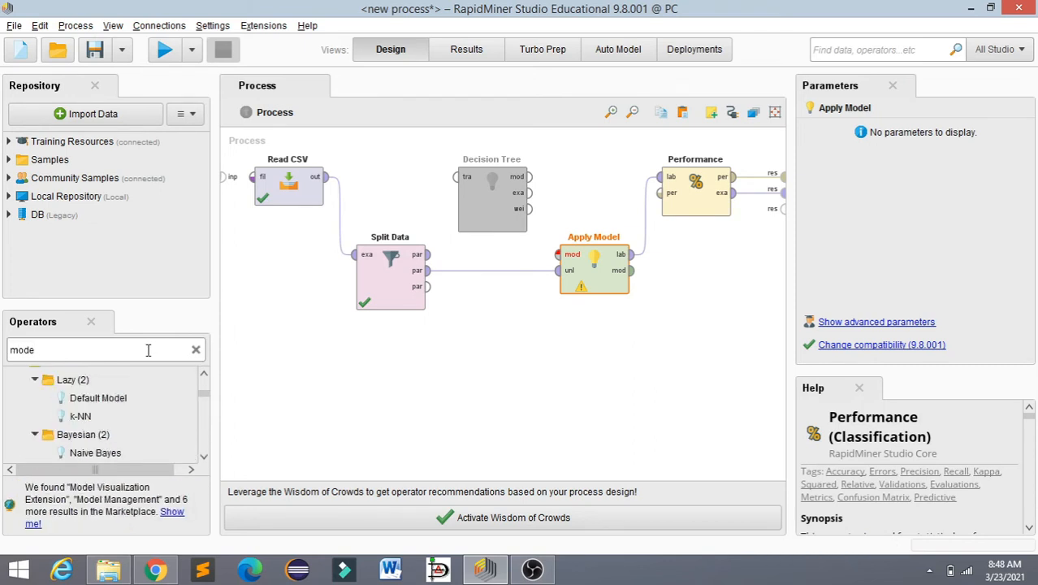
left_click(203, 457)
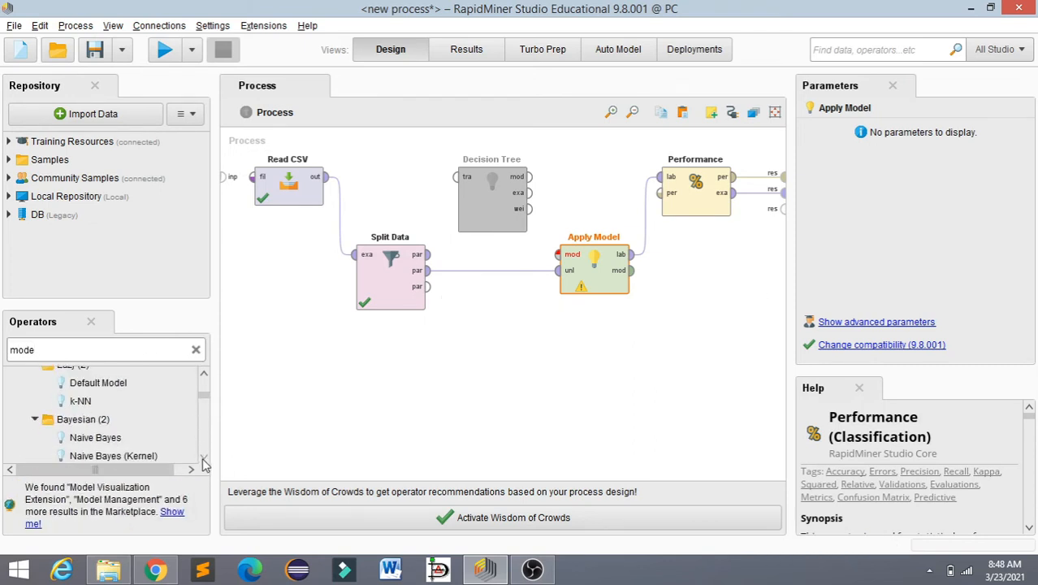
scroll(203, 457, "down", 6)
left_click_drag(102, 412, 494, 358)
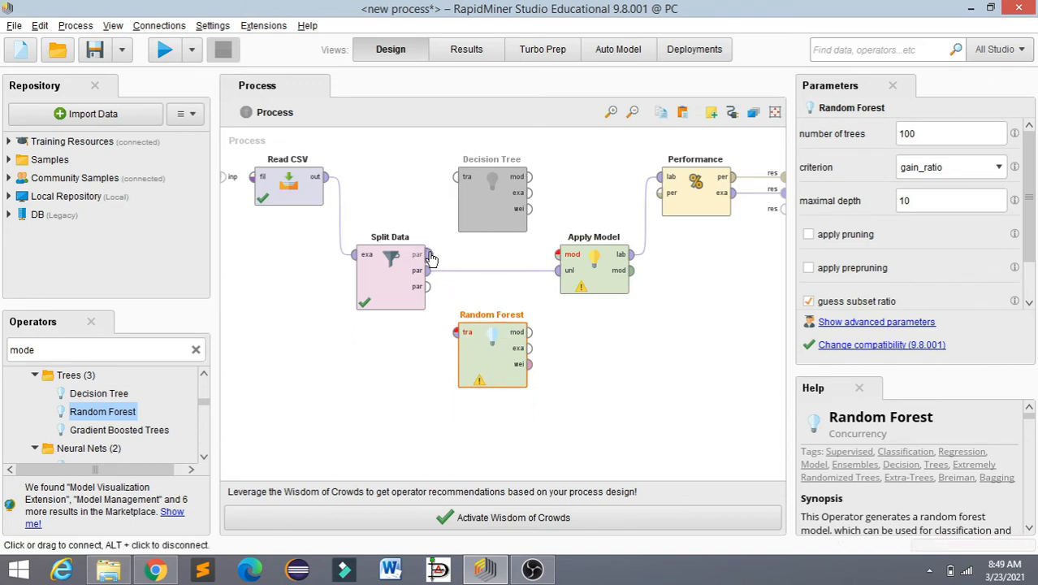
Step: Connect Split Data's first par port to Random Forest's tra port, and Random Forest's mod port to Apply Model's mod port
left_click(428, 255)
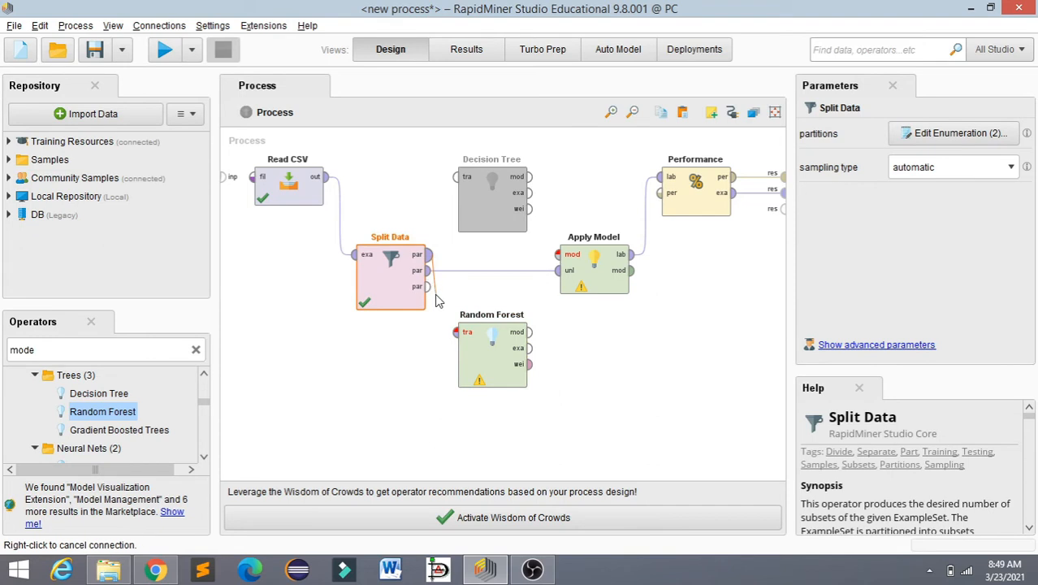
left_click(456, 333)
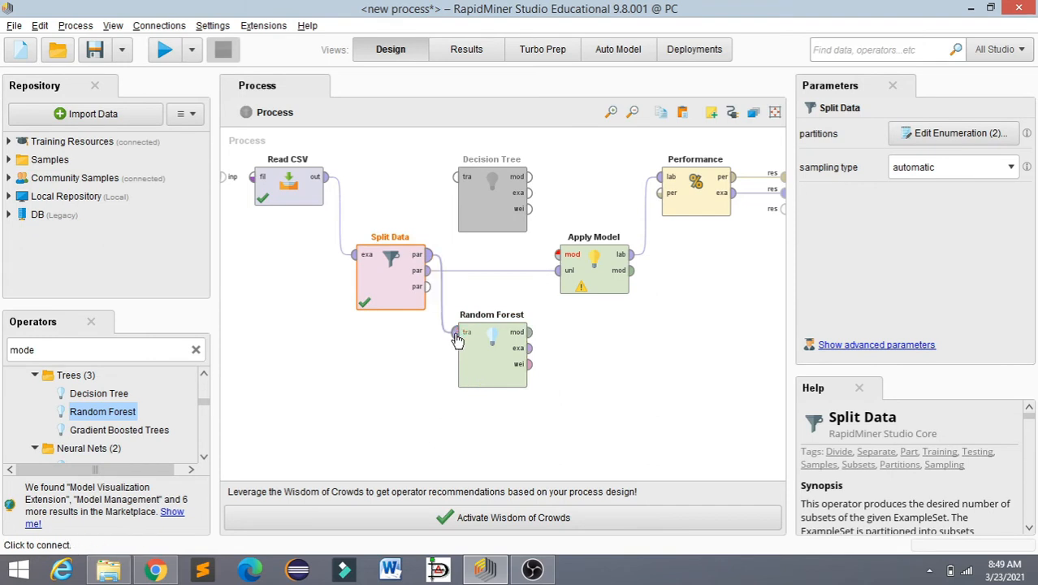
left_click(531, 331)
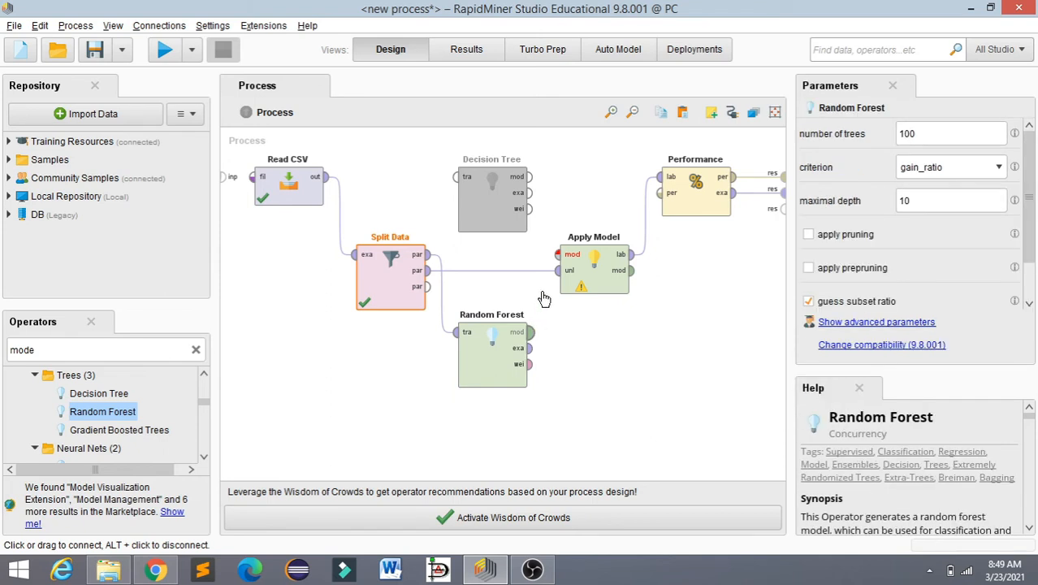
left_click(557, 255)
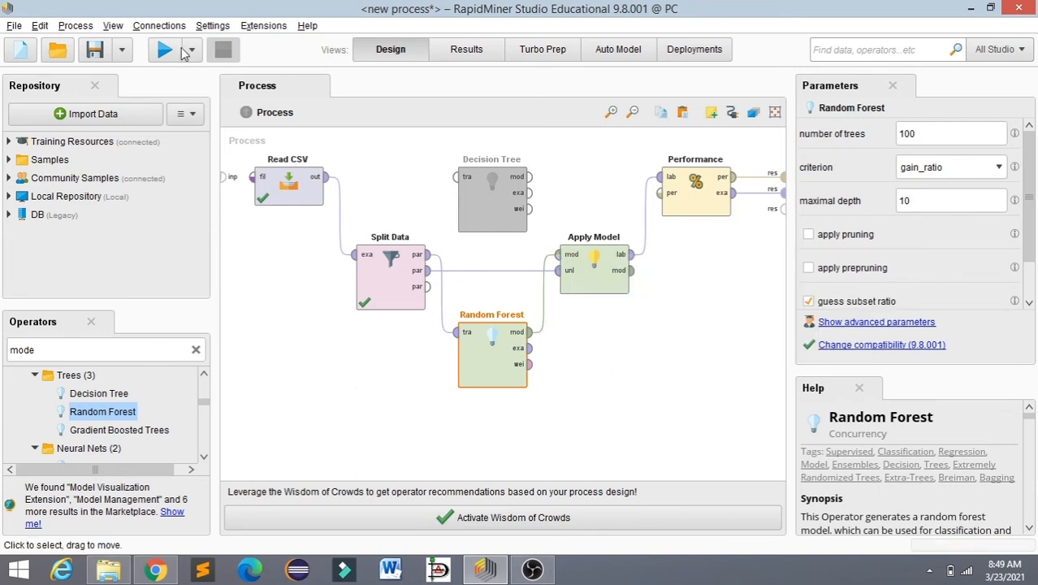
Step: Run the random forest process and examine its accuracy table alongside the actual and predicted carbody values in the example set
left_click(164, 51)
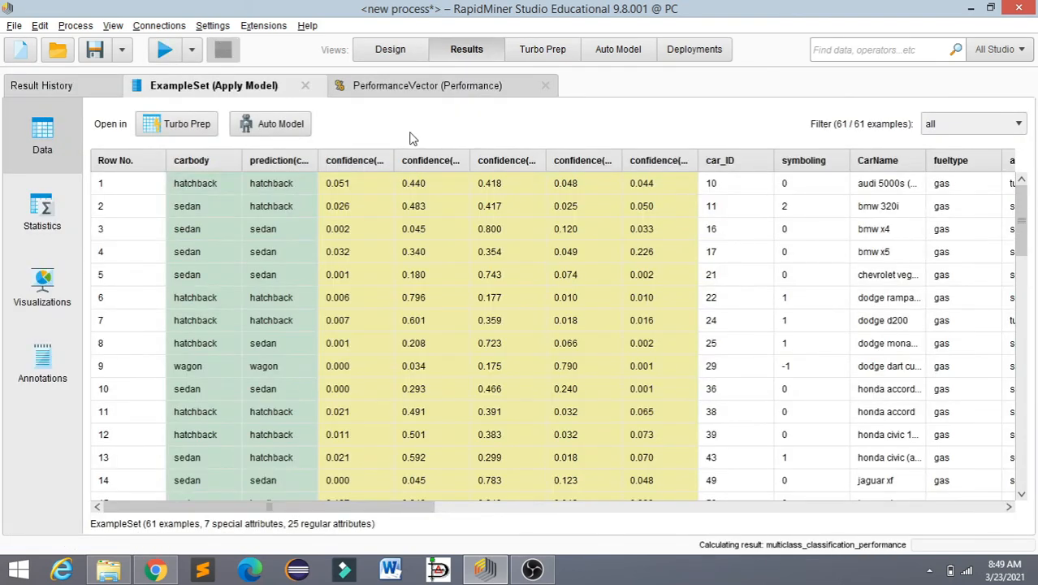
left_click(391, 53)
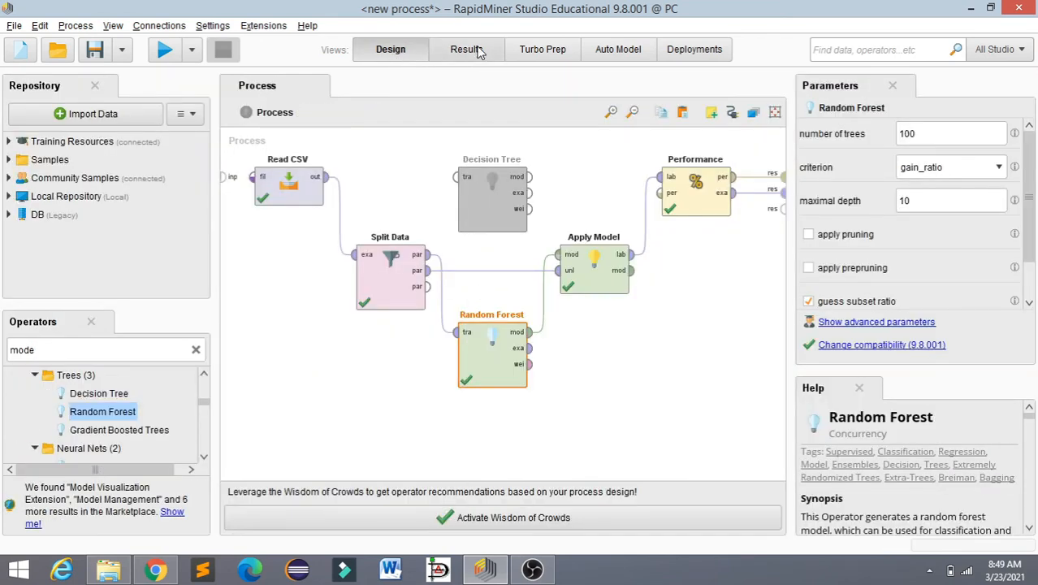
left_click(467, 51)
left_click(404, 89)
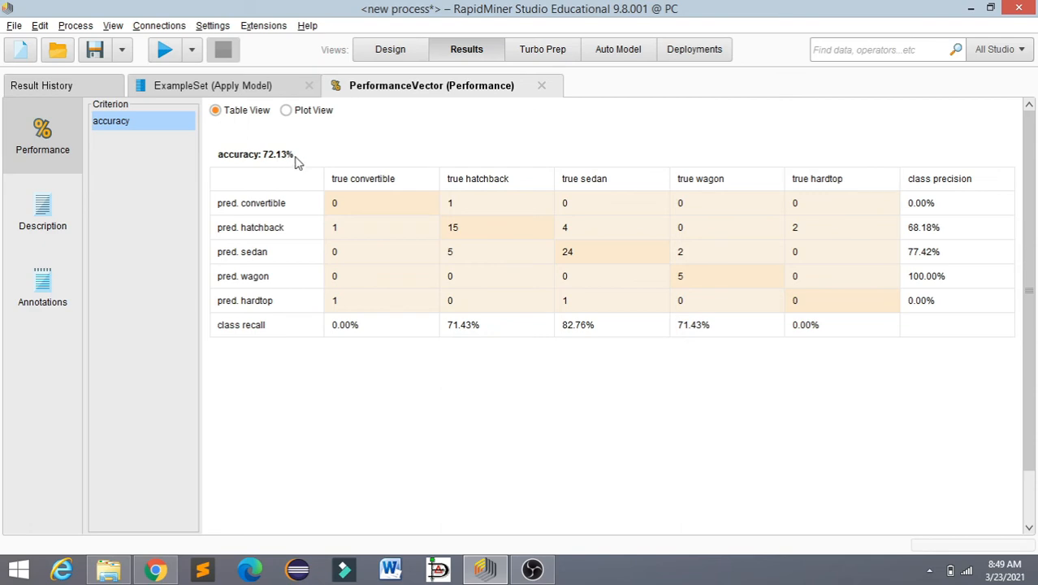
left_click(259, 88)
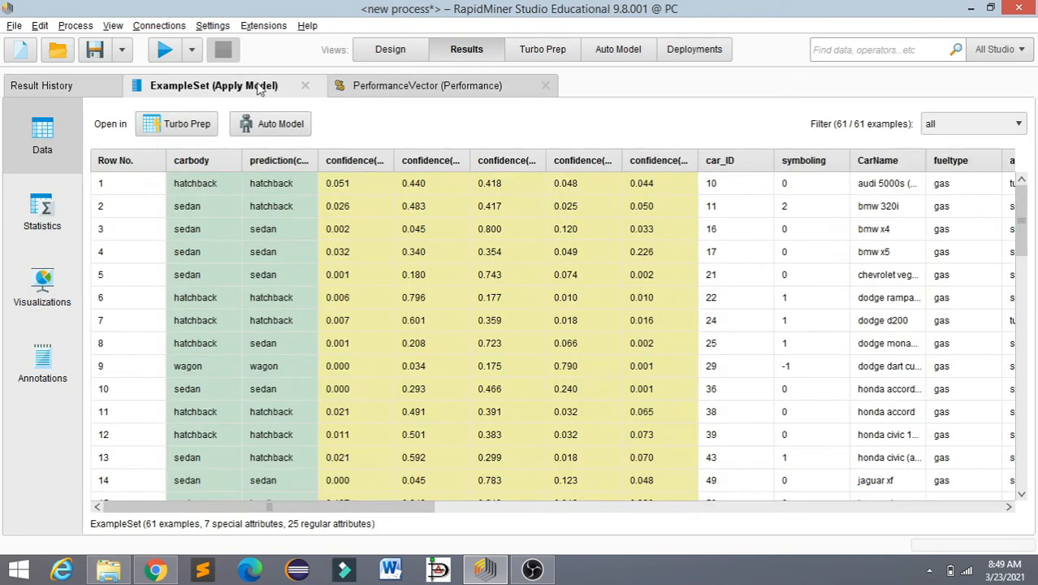
left_click(353, 93)
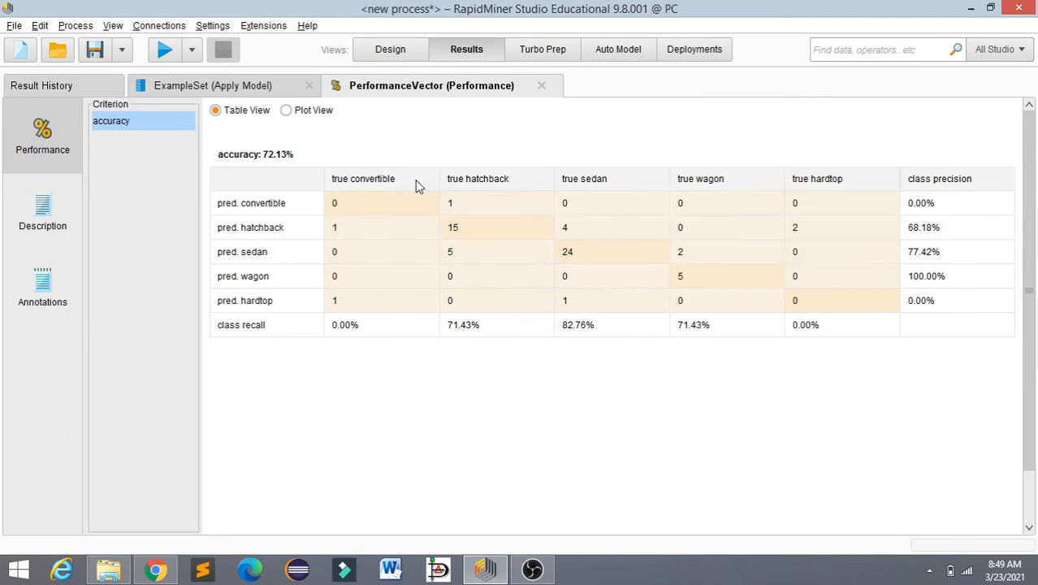
left_click(278, 92)
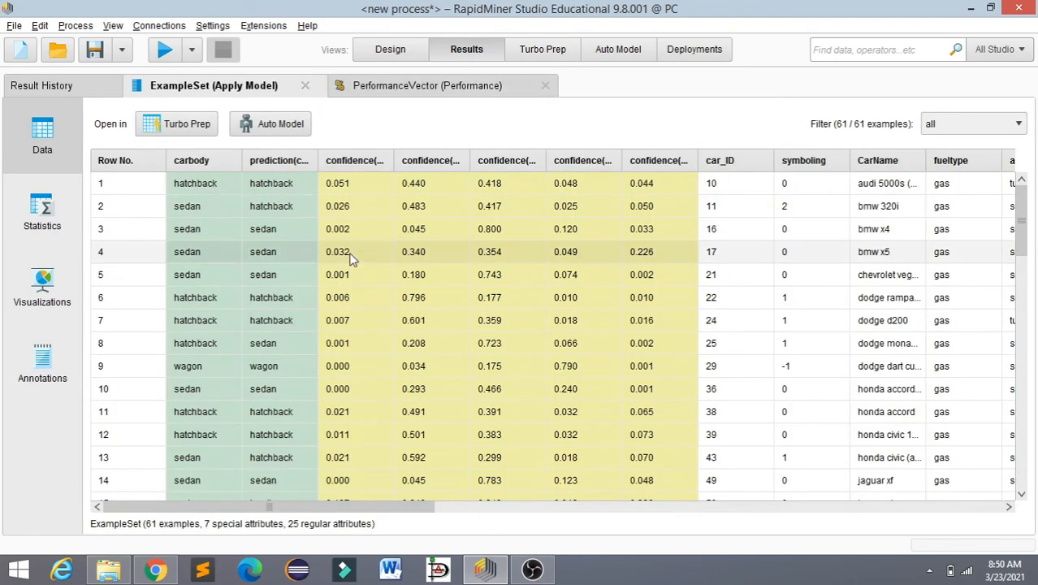
left_click(428, 88)
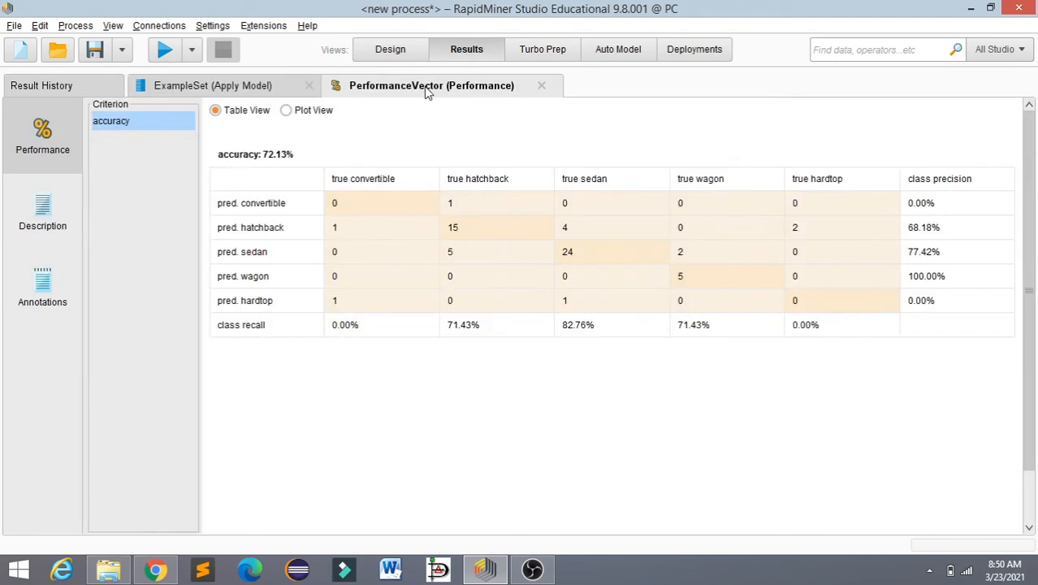
left_click(263, 93)
left_click(410, 90)
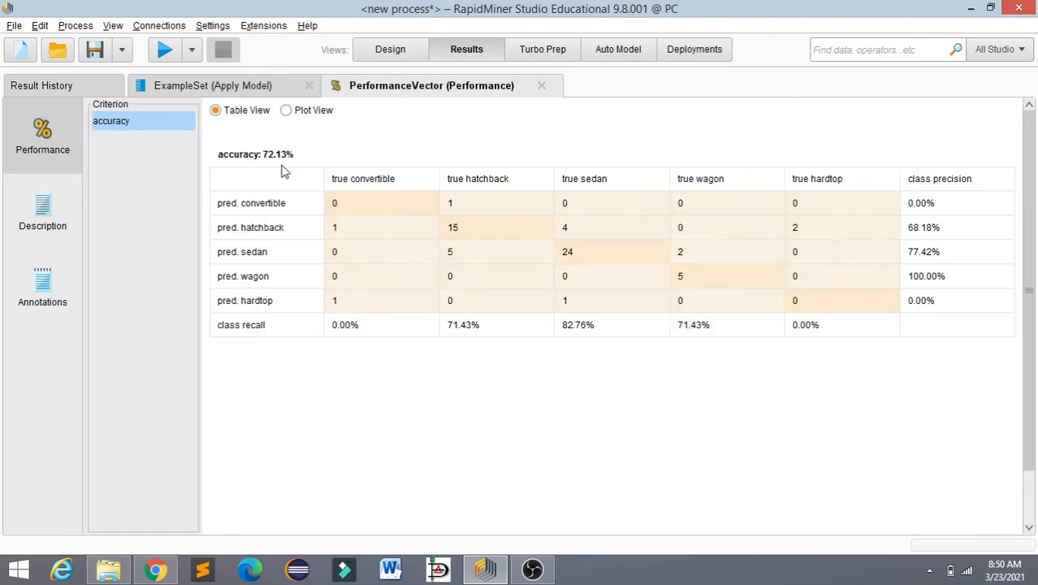
left_click(262, 88)
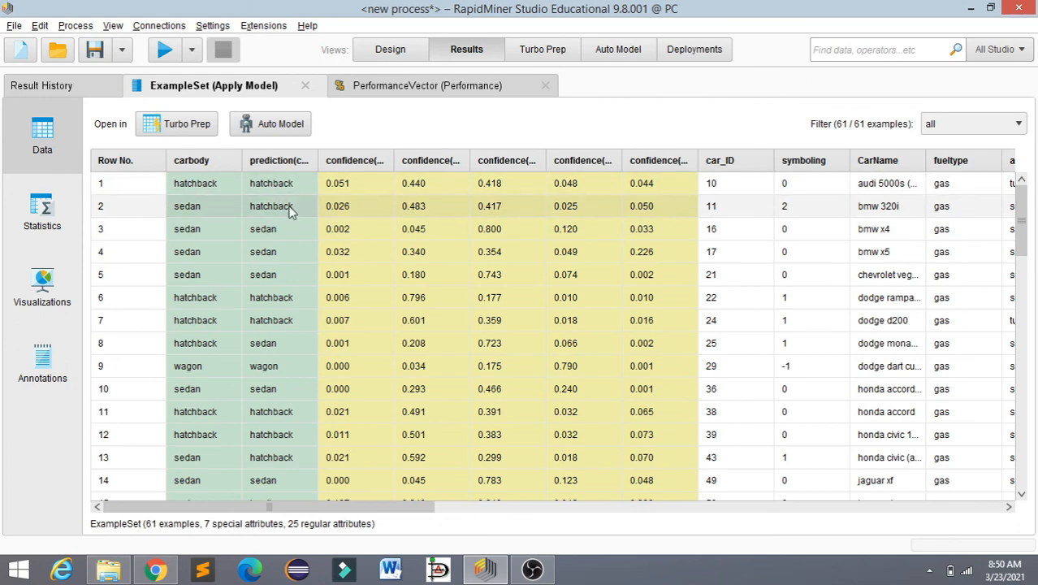
Step: Return to the process design and move the disabled Decision Tree below Split Data, with Random Forest lowered to sit beside it
left_click(393, 54)
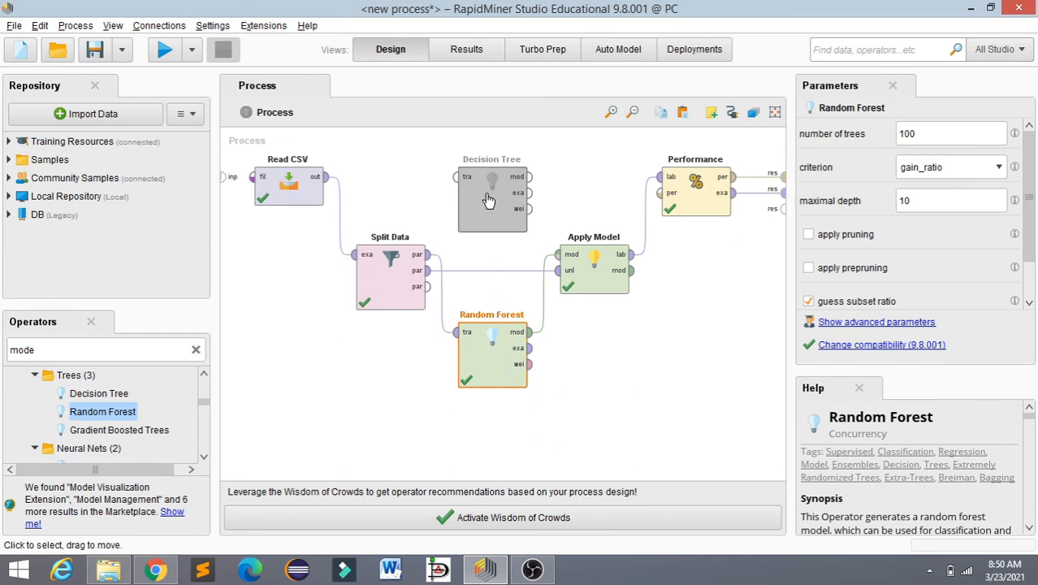
left_click_drag(487, 199, 397, 381)
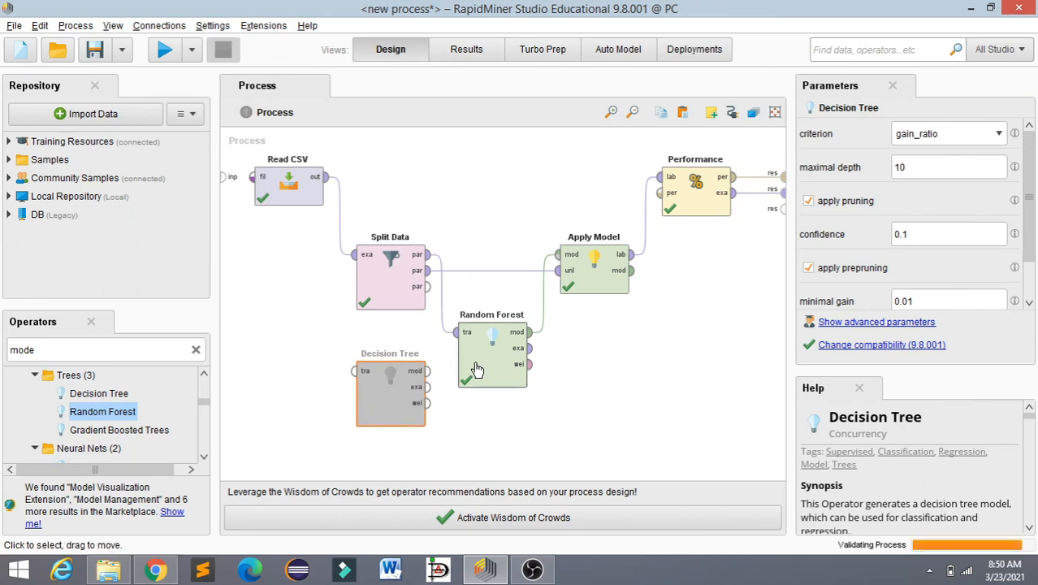
left_click_drag(480, 356, 481, 396)
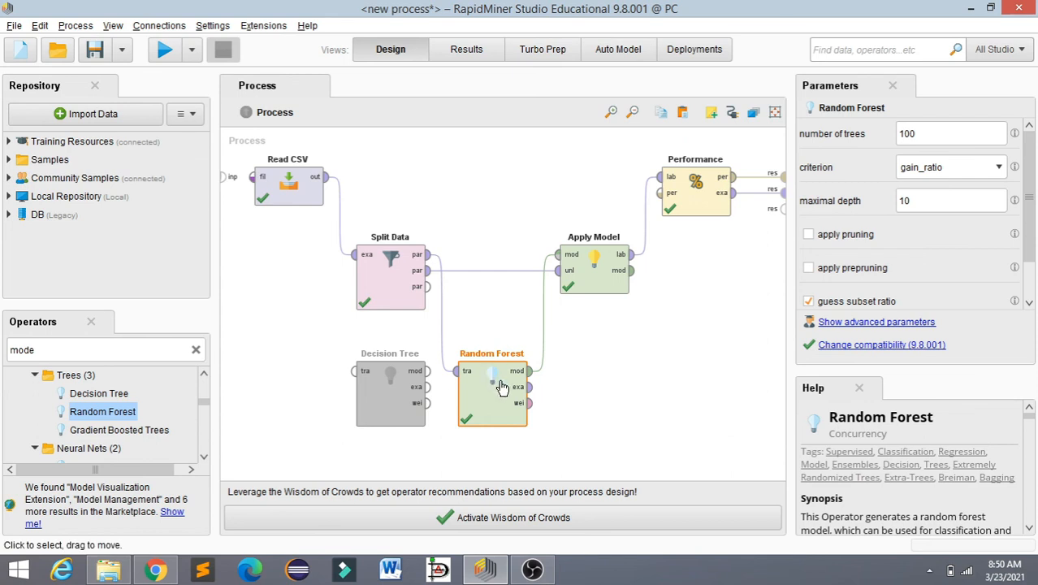
Step: Recheck the random forest's accuracy in the performance results and return to the process design
left_click(456, 55)
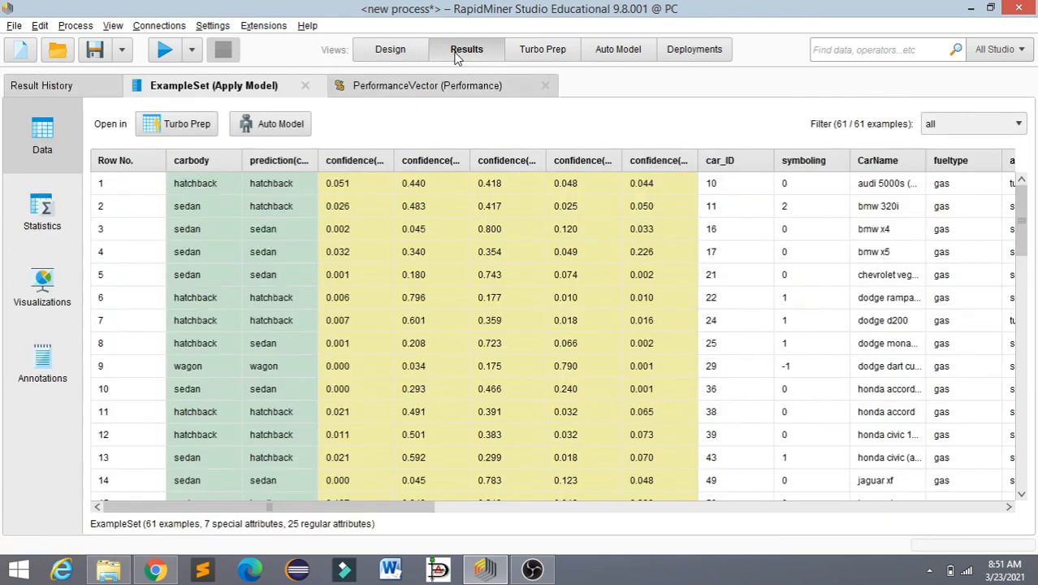
left_click(395, 94)
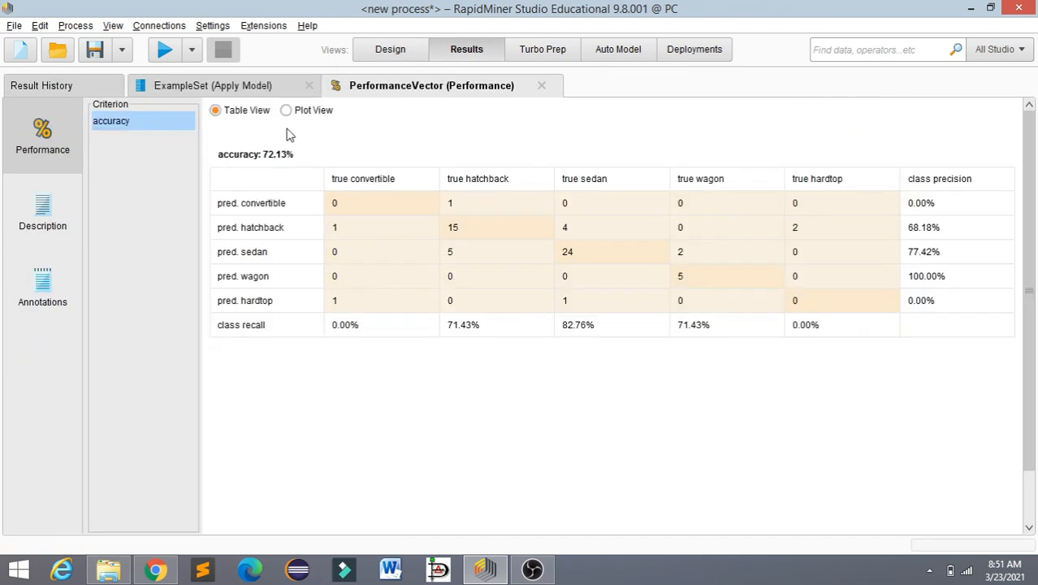
left_click(385, 54)
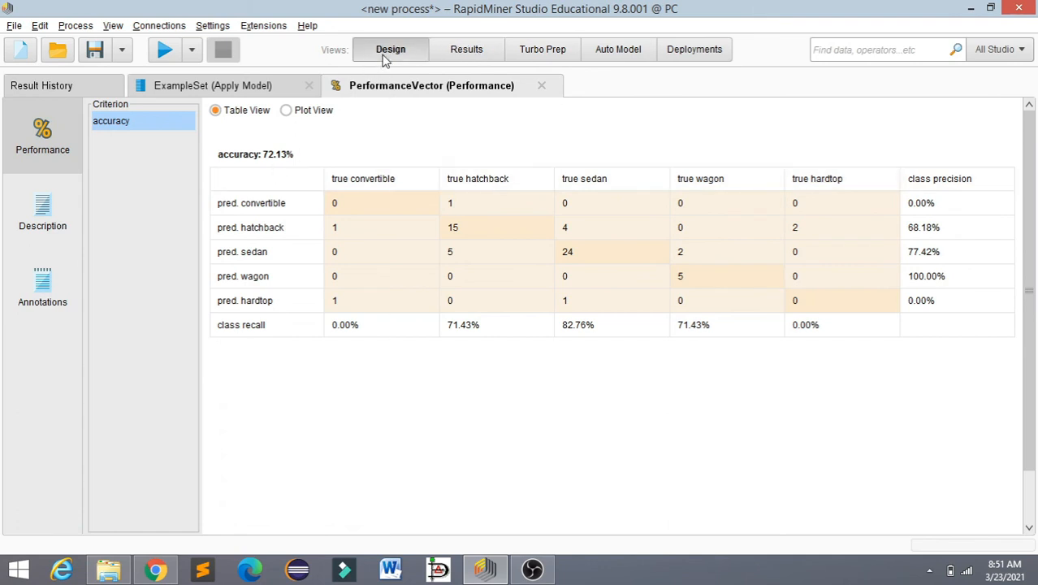